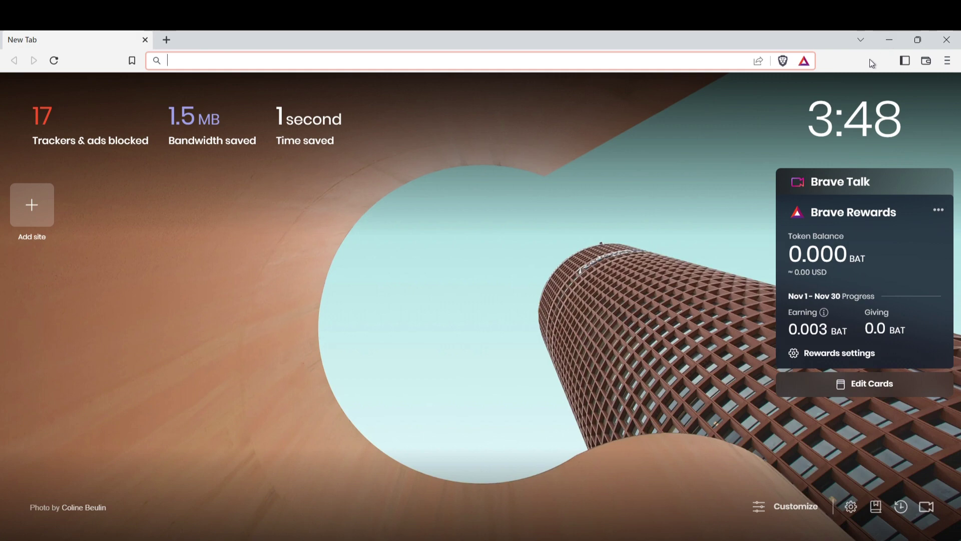
- Open the ≡ main menu at the top-right of the New Tab page
left_click(948, 61)
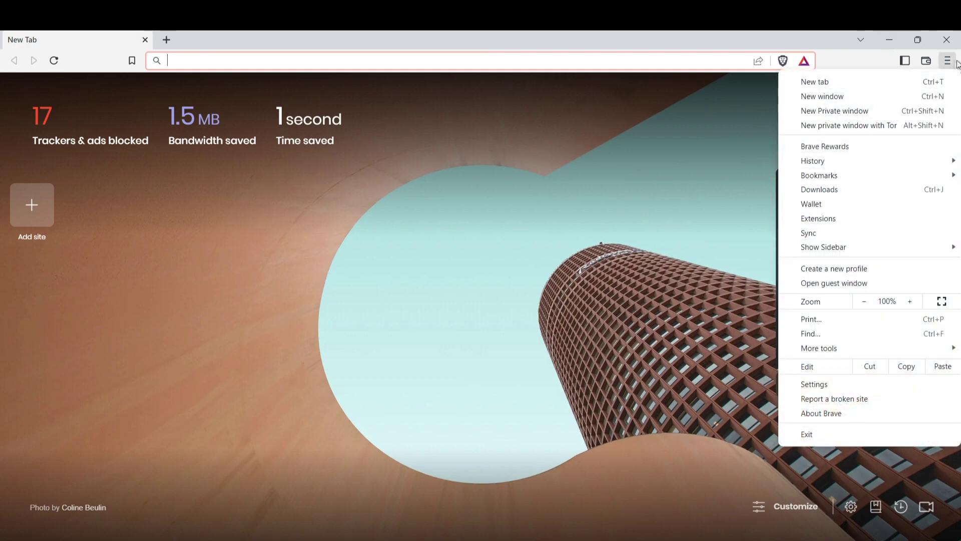
- Go to Settings > Shields and leave language fingerprinting protection switched on
left_click(814, 383)
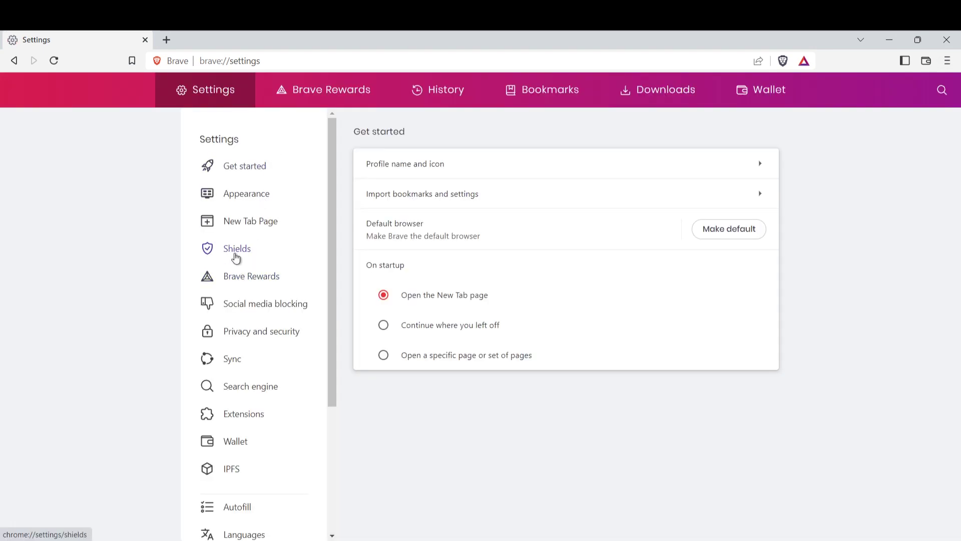
left_click(237, 253)
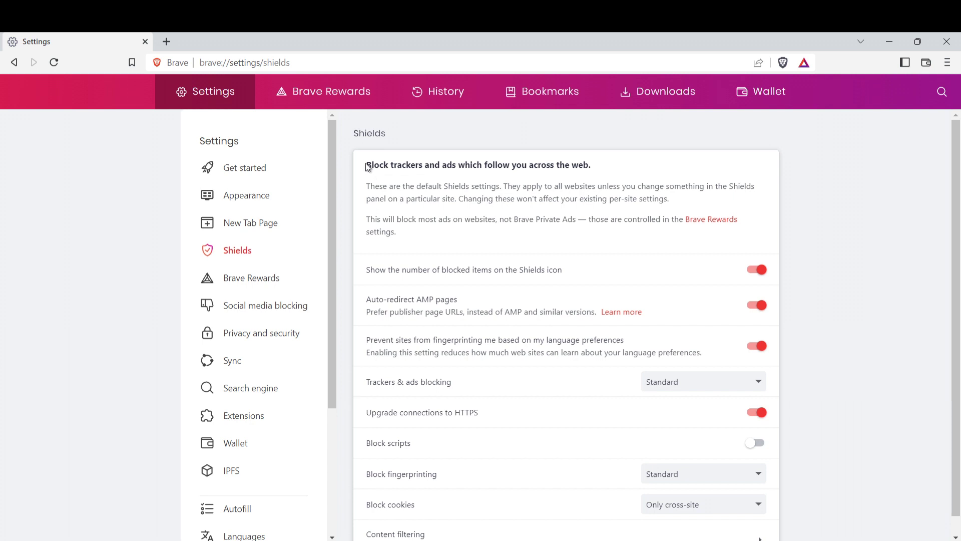
left_click_drag(366, 165, 631, 170)
left_click(631, 170)
scroll(422, 325, "down", 1)
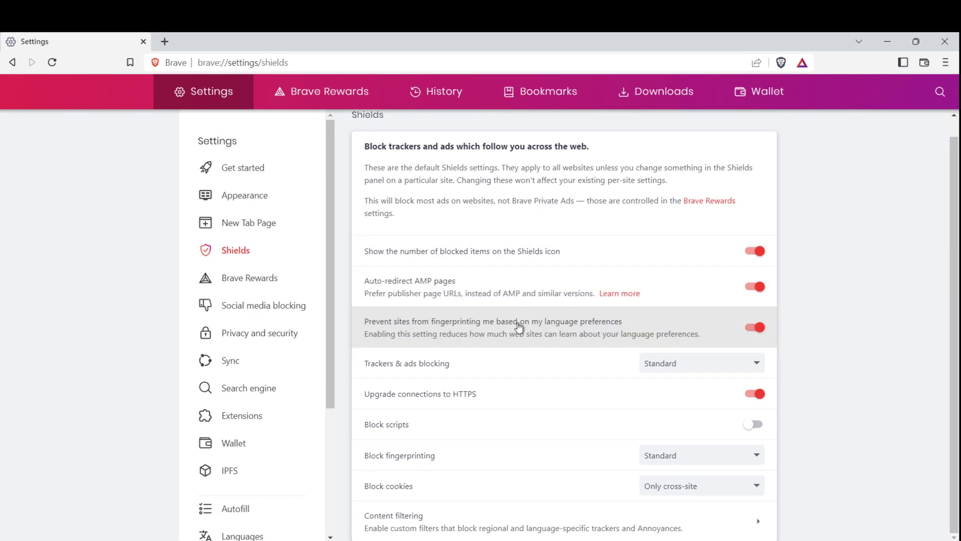
left_click(752, 328)
left_click(755, 329)
- Return Trackers & ads blocking to Standard after trying Aggressive, and turn off HTTPS upgrading
left_click_drag(365, 364, 462, 366)
left_click(462, 365)
left_click(672, 363)
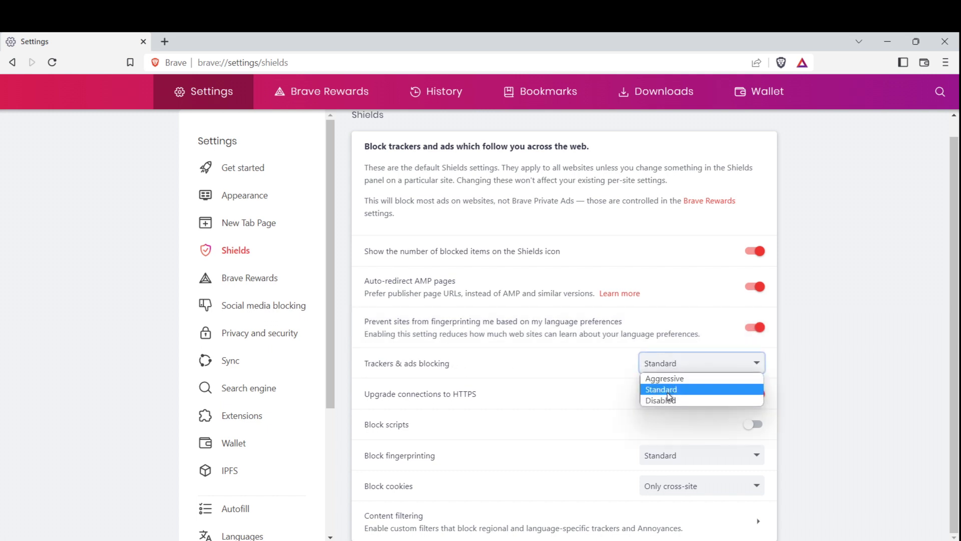
left_click(639, 376)
left_click(665, 364)
left_click(665, 365)
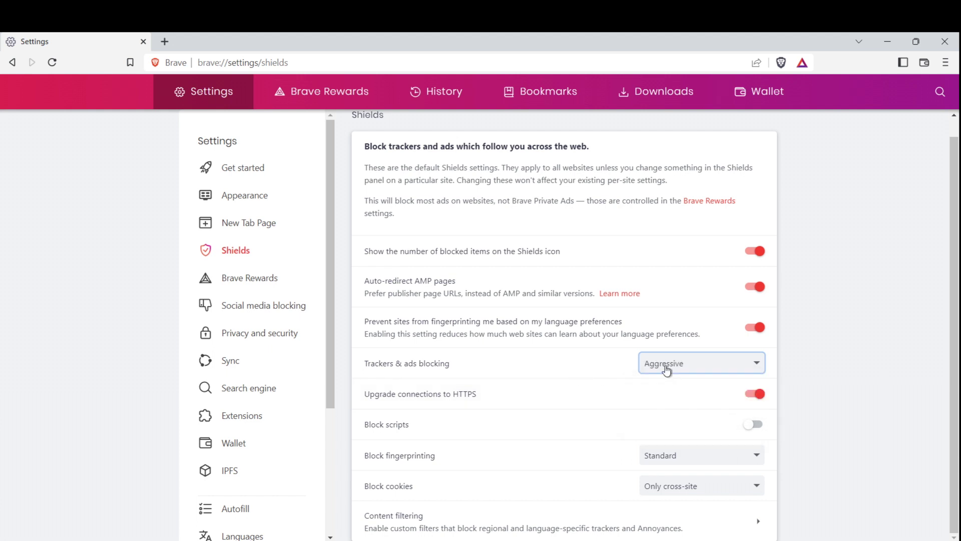
left_click(665, 368)
left_click(668, 366)
left_click(670, 369)
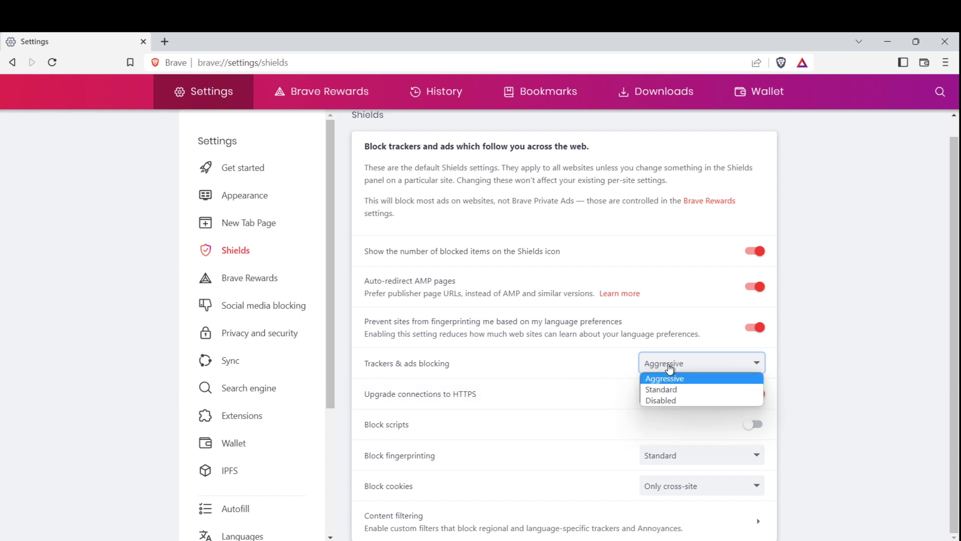
left_click(665, 374)
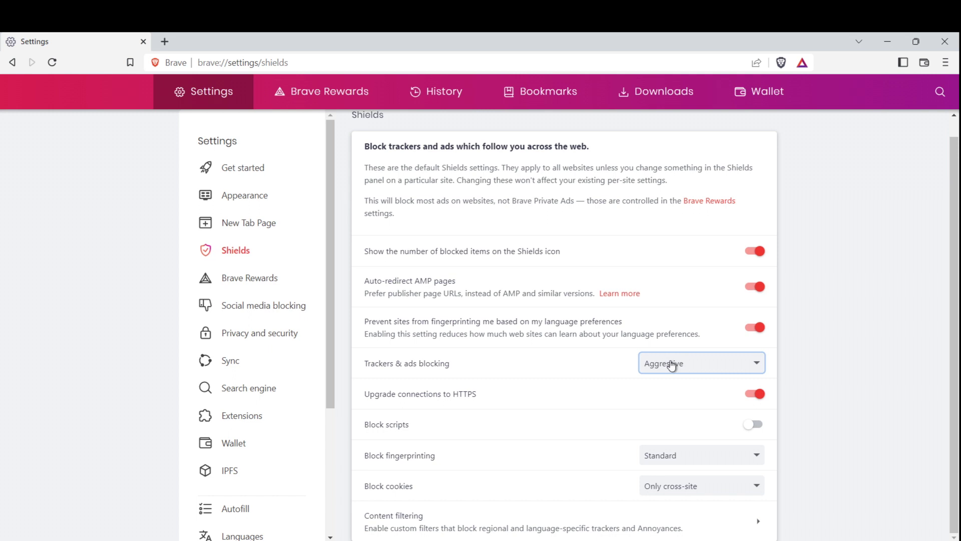
left_click(672, 366)
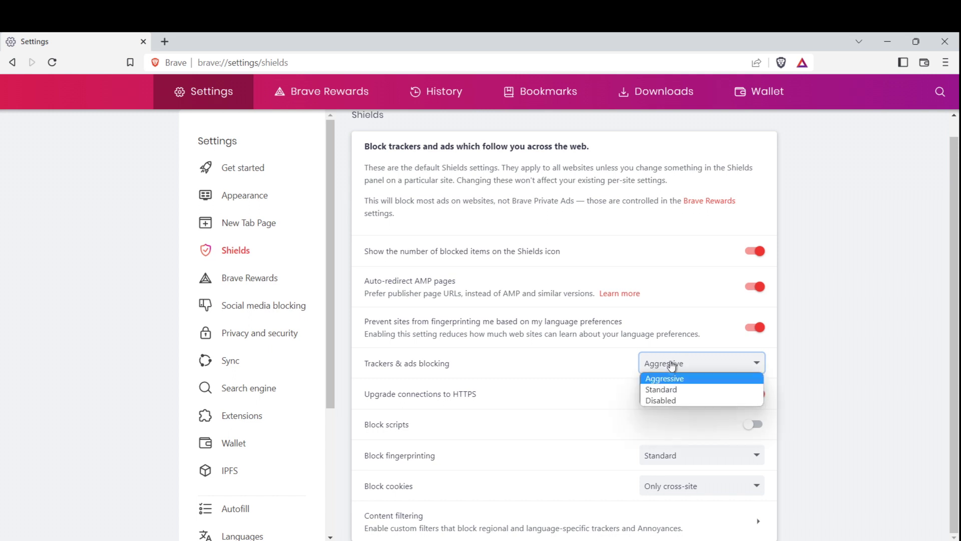
left_click(675, 392)
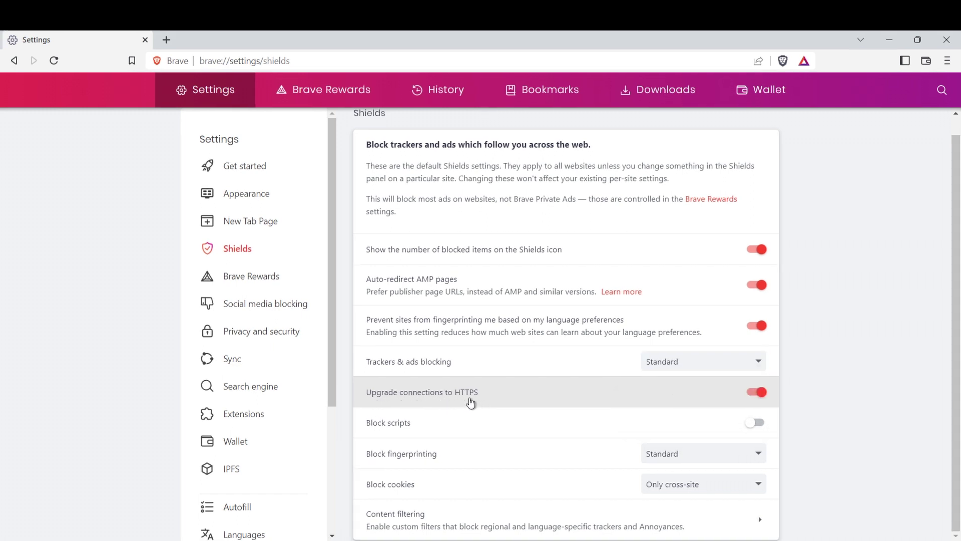
left_click(757, 394)
left_click(756, 394)
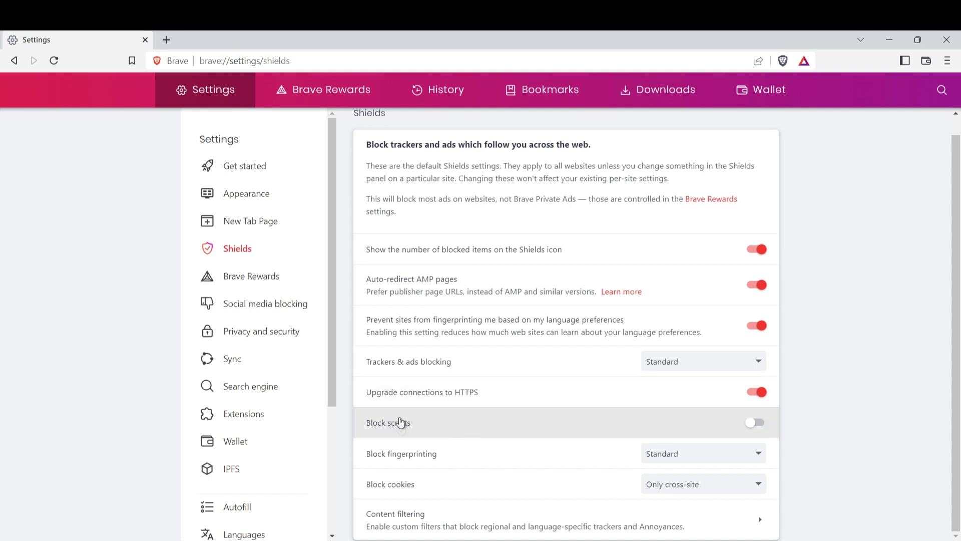
left_click(756, 427)
left_click(756, 426)
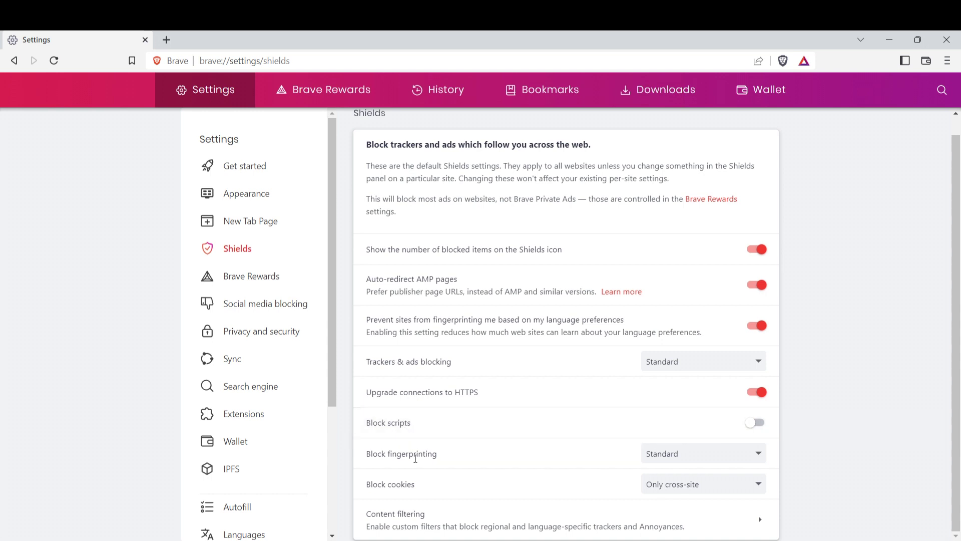
left_click_drag(365, 455, 429, 454)
- Keep Block fingerprinting set to Standard
left_click(675, 456)
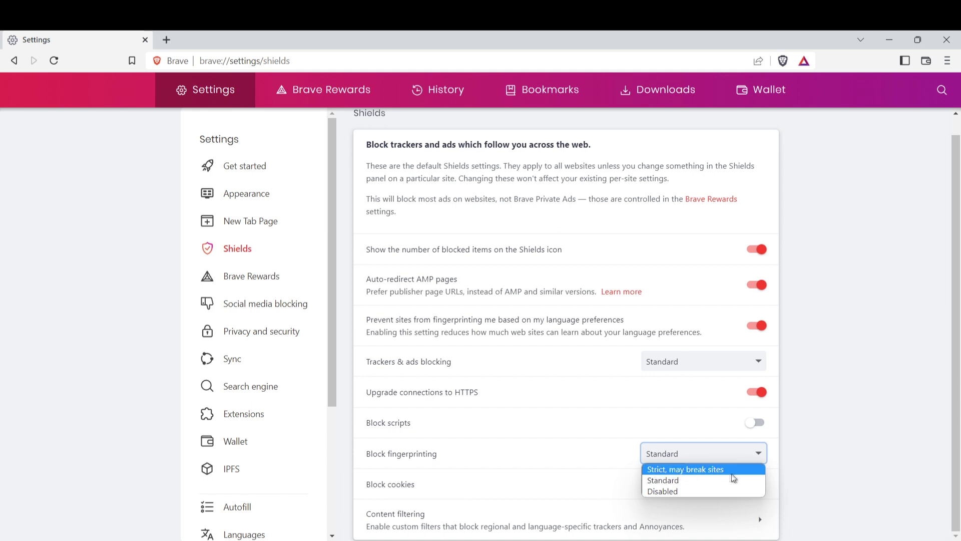
left_click(669, 483)
left_click(668, 461)
left_click(670, 481)
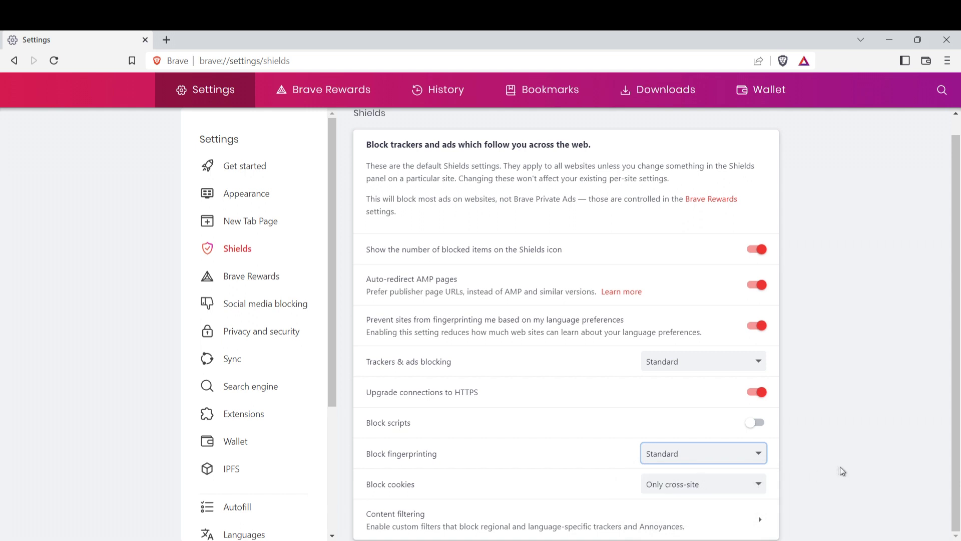
- Set Block cookies back to Only cross-site after briefly choosing to block all cookies
left_click(681, 489)
left_click(678, 507)
left_click(678, 490)
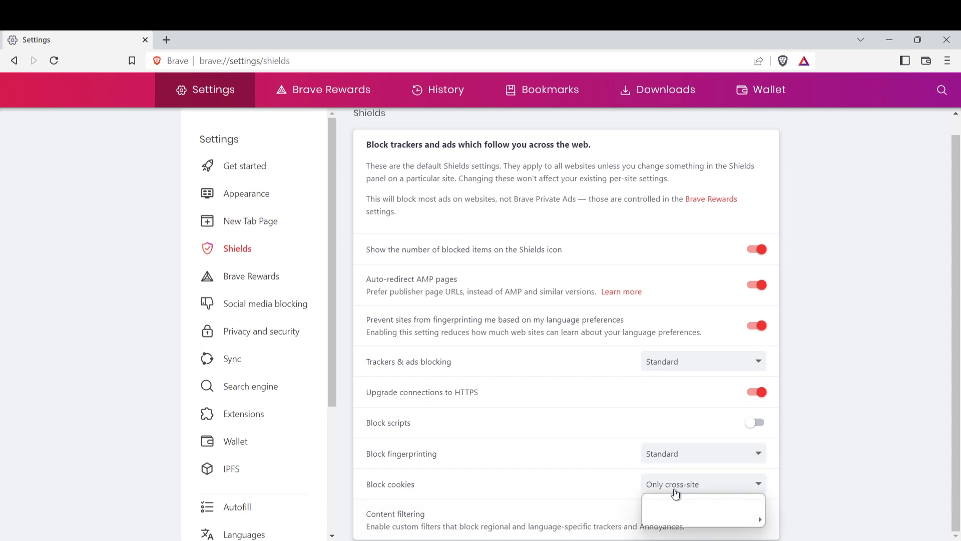
left_click(679, 497)
left_click(847, 481)
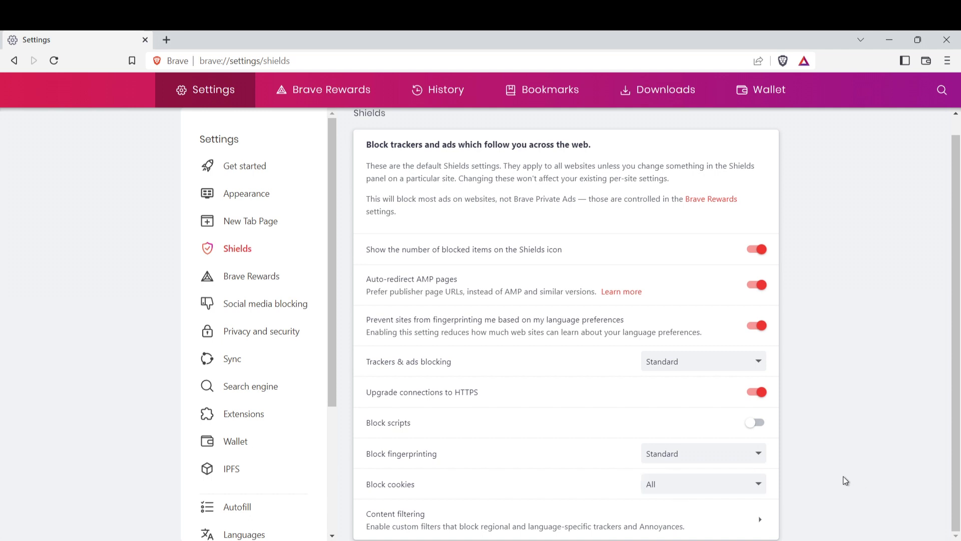
left_click(719, 489)
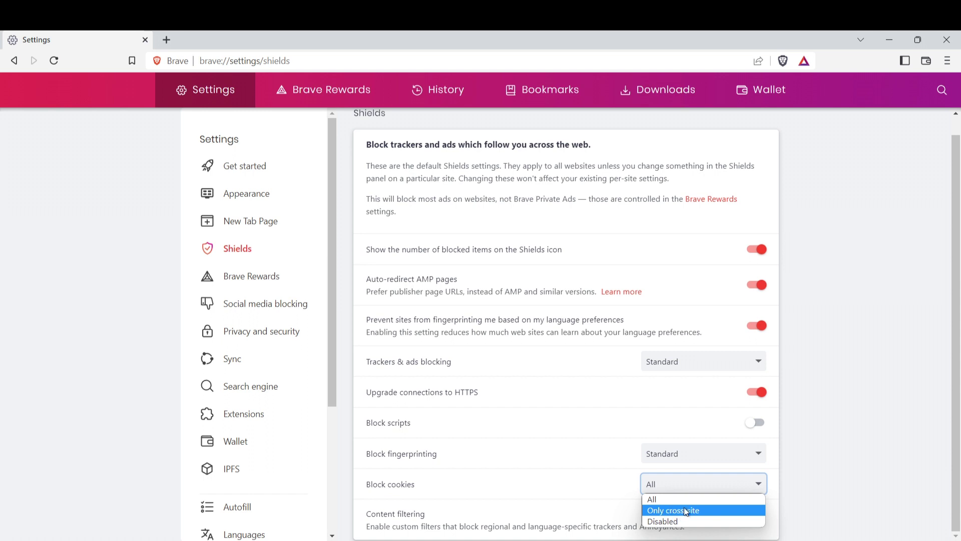
left_click(670, 510)
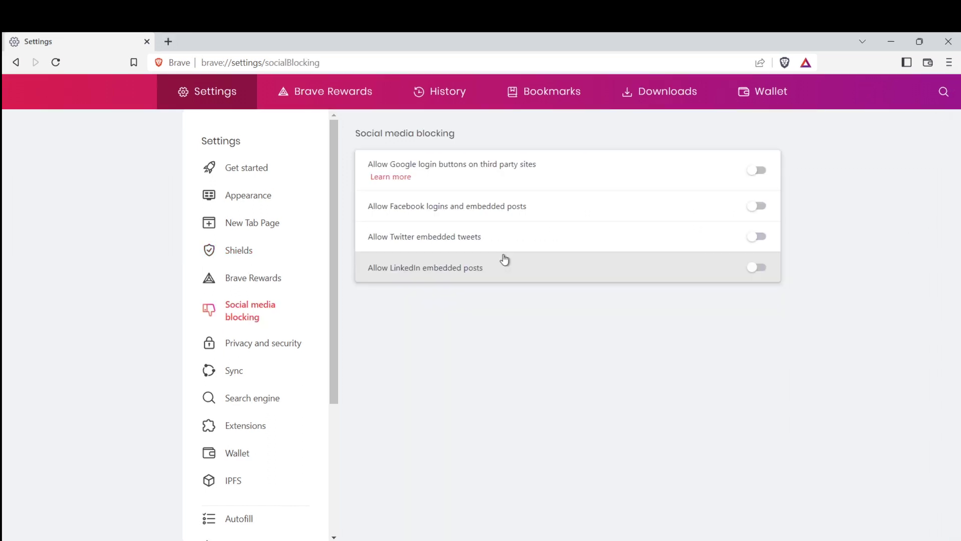
- In Privacy and security, leave search and URL autocomplete switched off
left_click(275, 343)
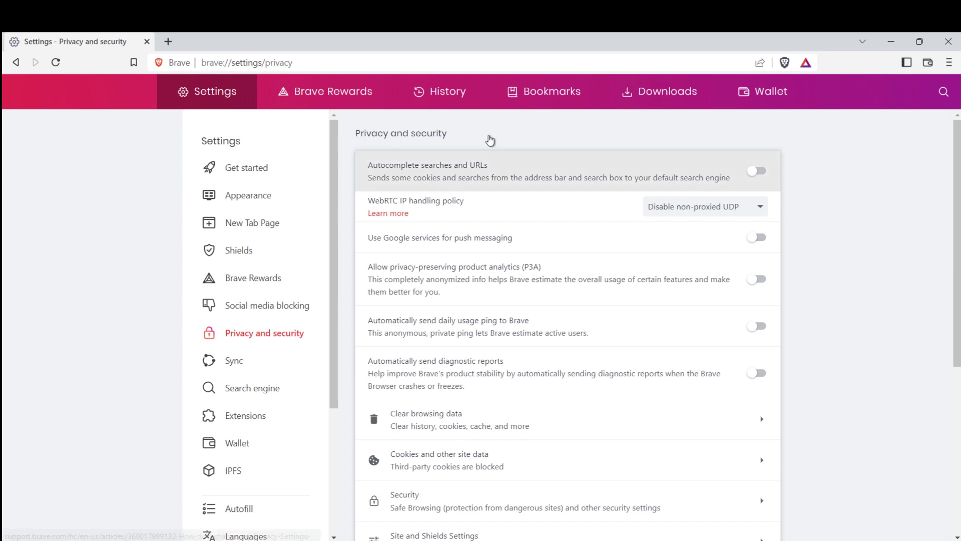
scroll(635, 201, "down", 3)
scroll(648, 217, "up", 3)
scroll(665, 240, "down", 2)
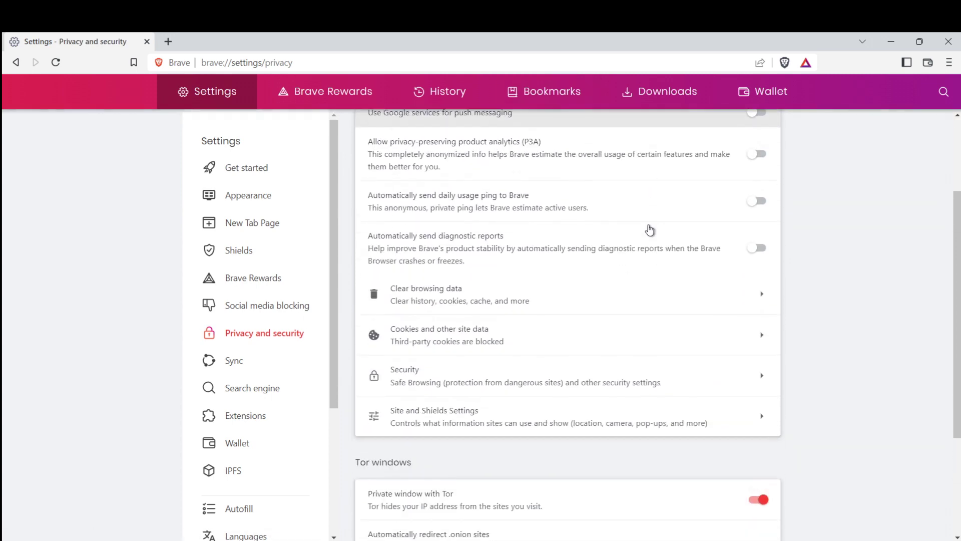
scroll(649, 230, "up", 3)
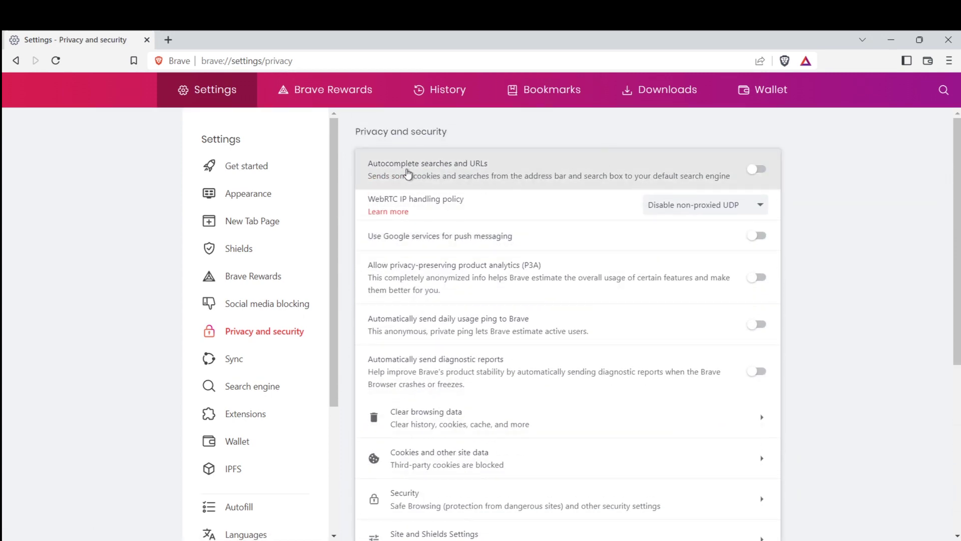
left_click(754, 170)
left_click(755, 170)
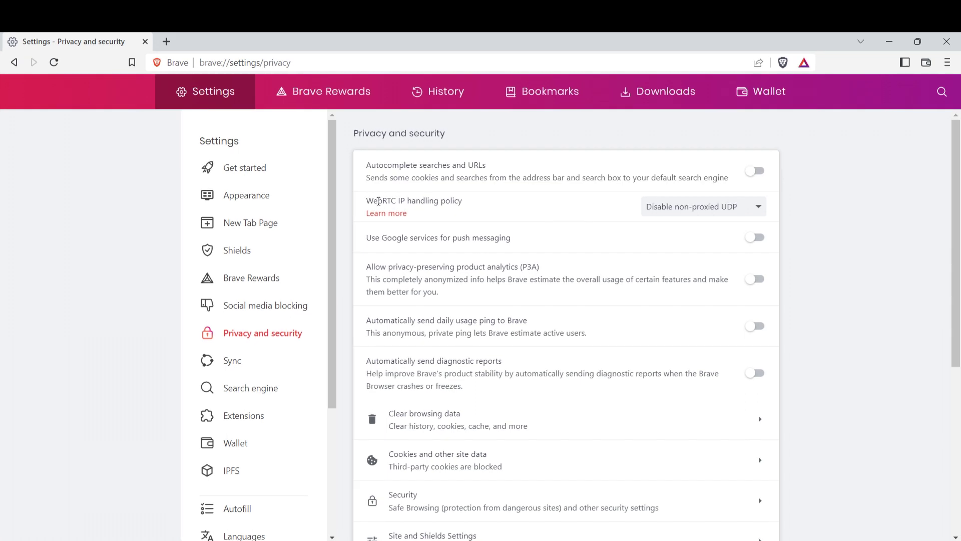
- Keep the WebRTC IP handling policy at Disable non-proxied UDP
left_click_drag(378, 201, 473, 205)
left_click(481, 207)
left_click(681, 210)
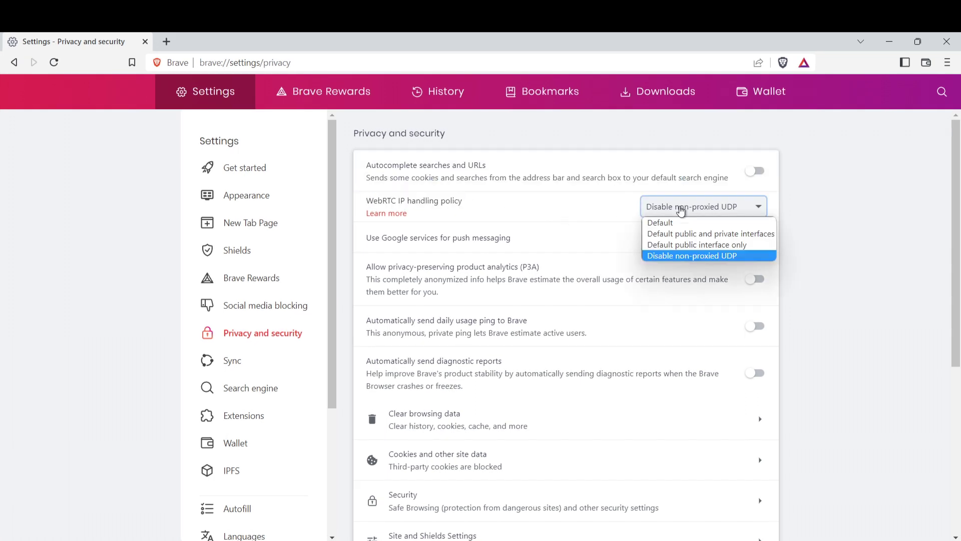
left_click(736, 257)
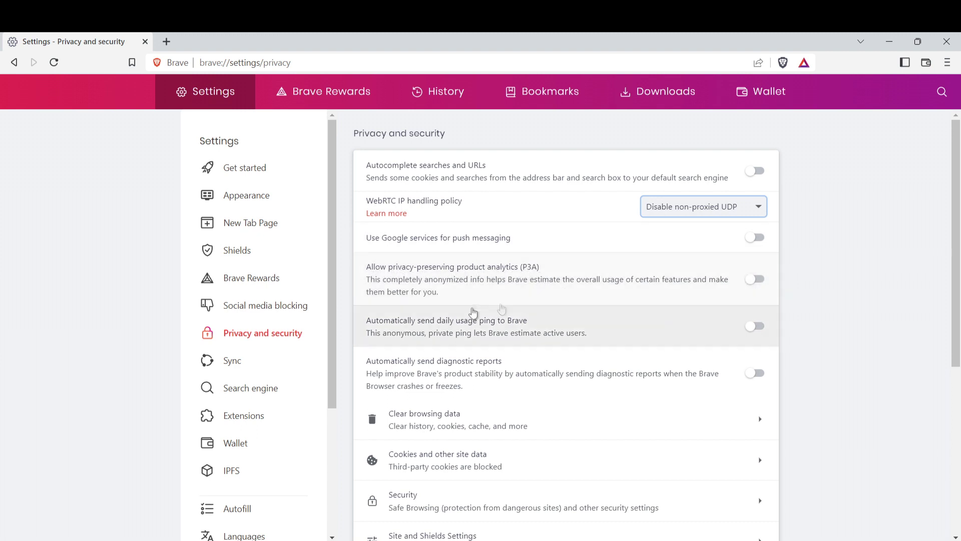
- Leave automatic diagnostic reports switched off, then open the Clear browsing data options
scroll(691, 300, "down", 1)
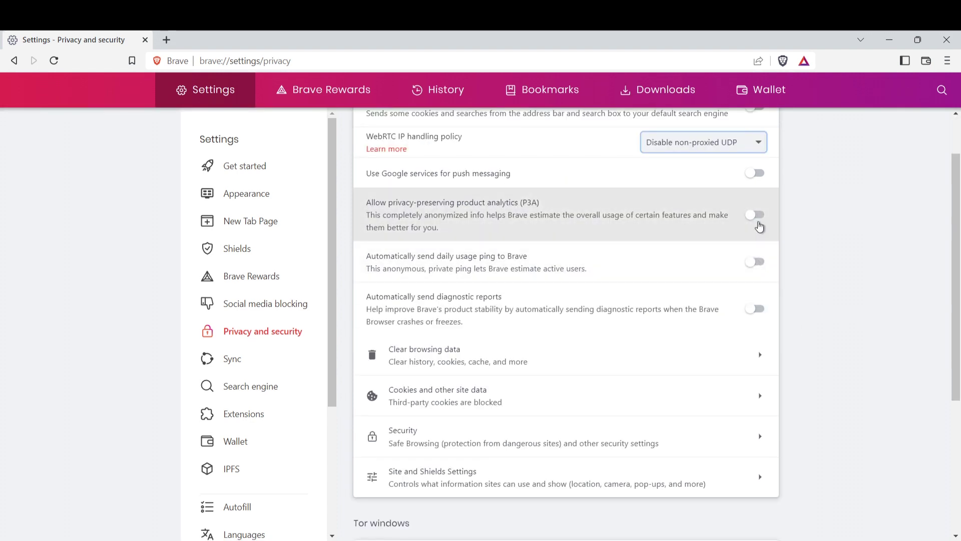
scroll(723, 271, "down", 1)
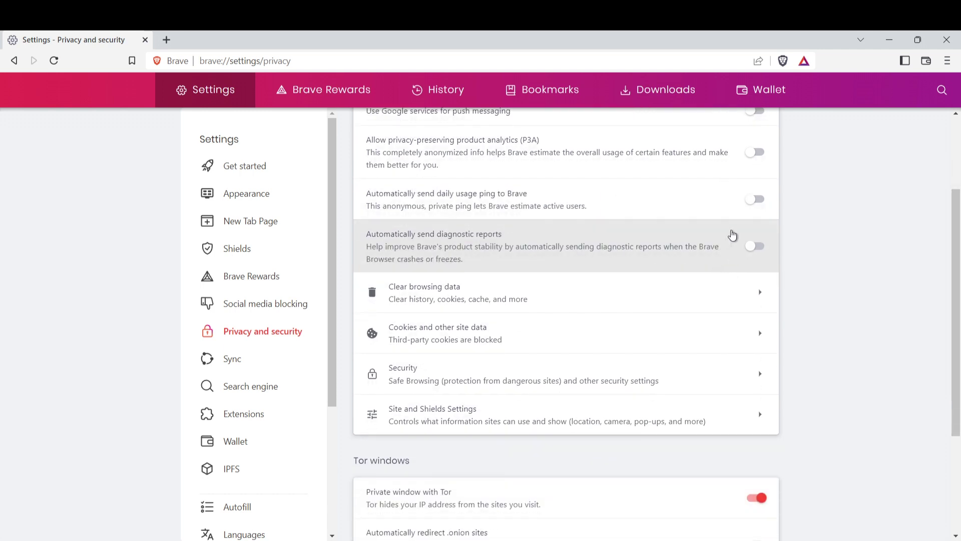
scroll(701, 280, "up", 1)
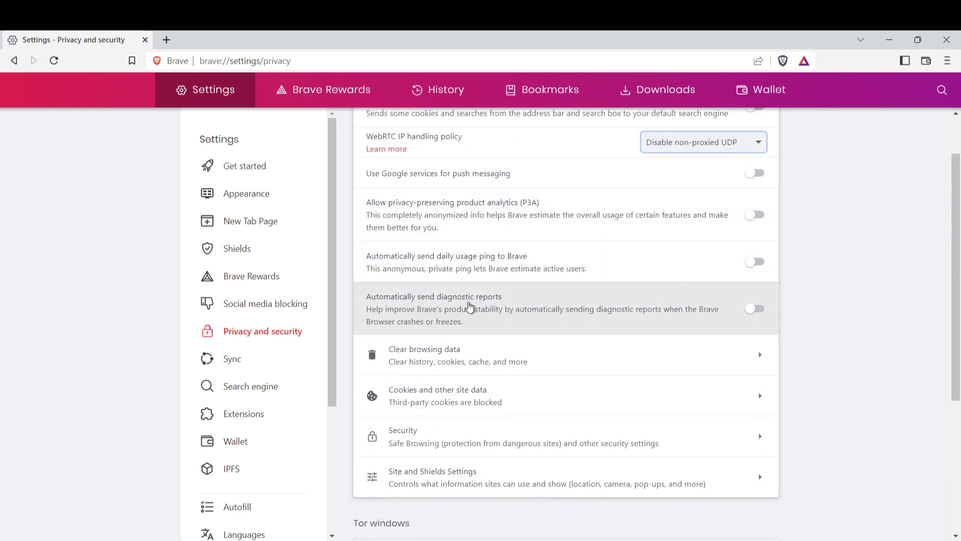
left_click(754, 310)
left_click(755, 311)
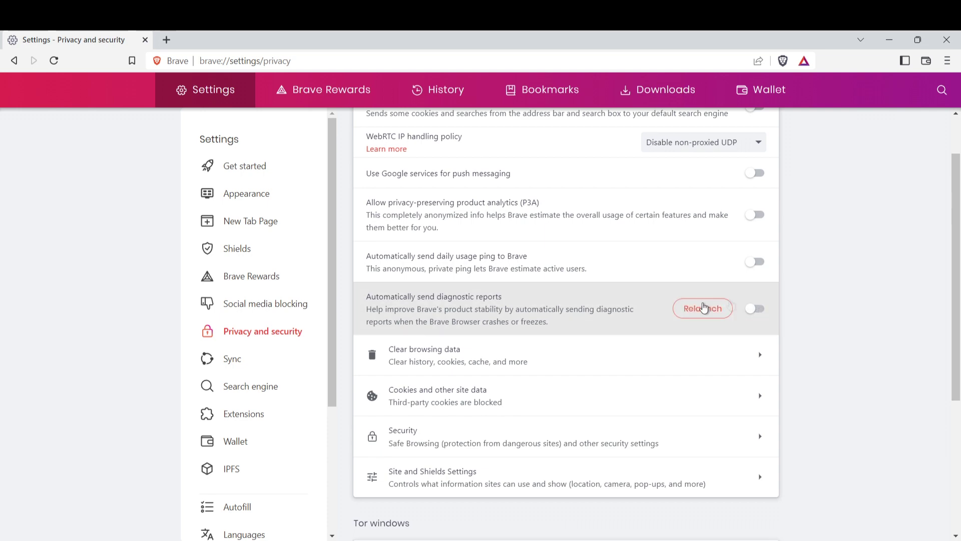
scroll(710, 290, "down", 1)
scroll(751, 281, "up", 1)
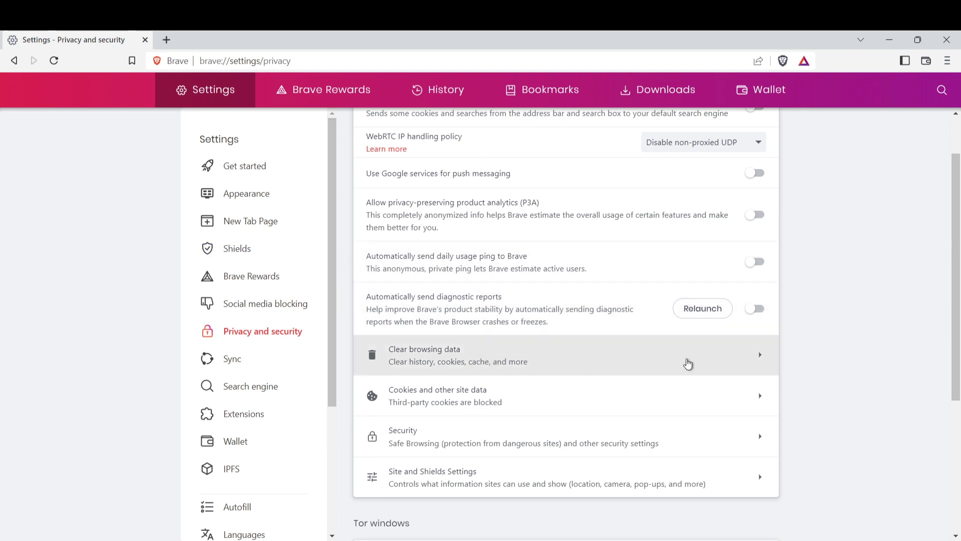
left_click(652, 350)
left_click(560, 435)
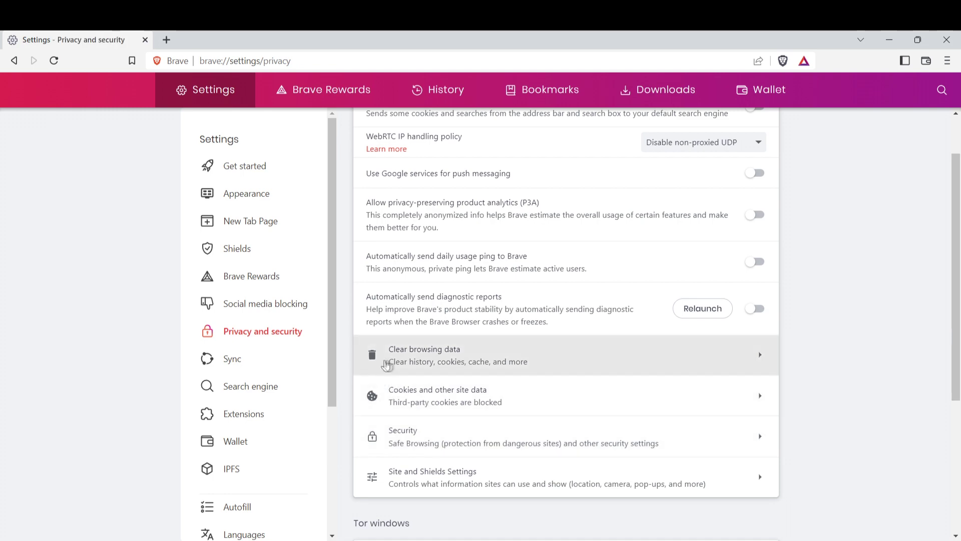
left_click(450, 360)
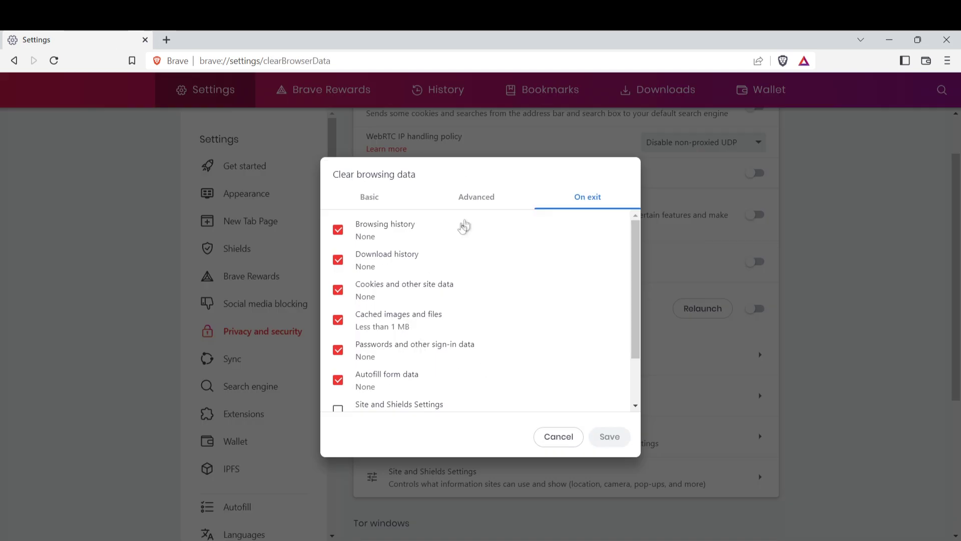
scroll(576, 295, "down", 2)
left_click(368, 197)
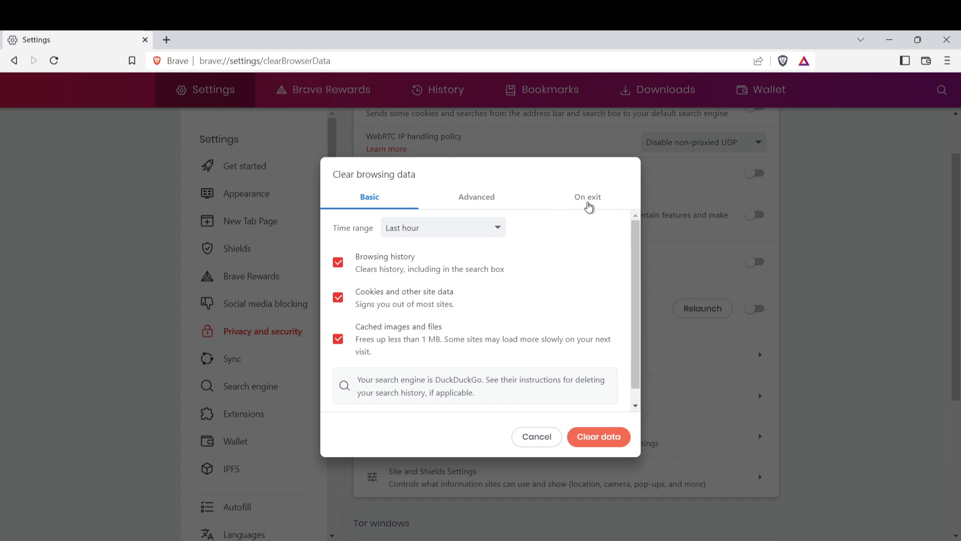
left_click(592, 202)
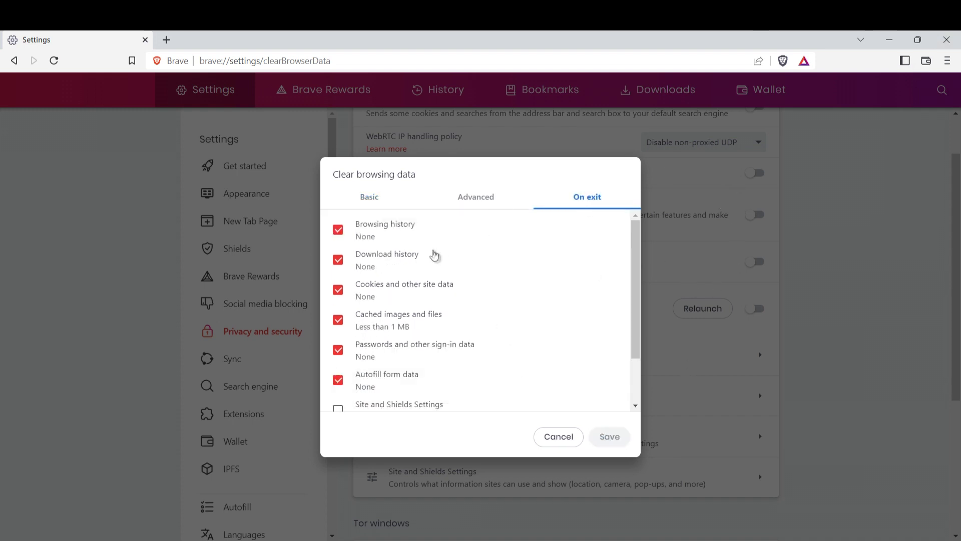
scroll(382, 360, "down", 2)
scroll(429, 258, "up", 2)
left_click(339, 230)
left_click(339, 260)
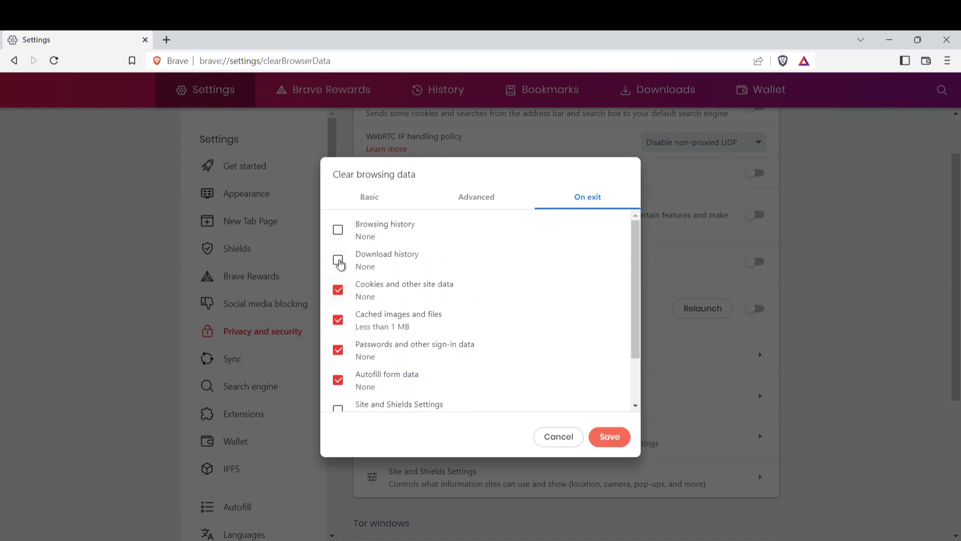
left_click(339, 261)
left_click(338, 230)
scroll(393, 378, "down", 2)
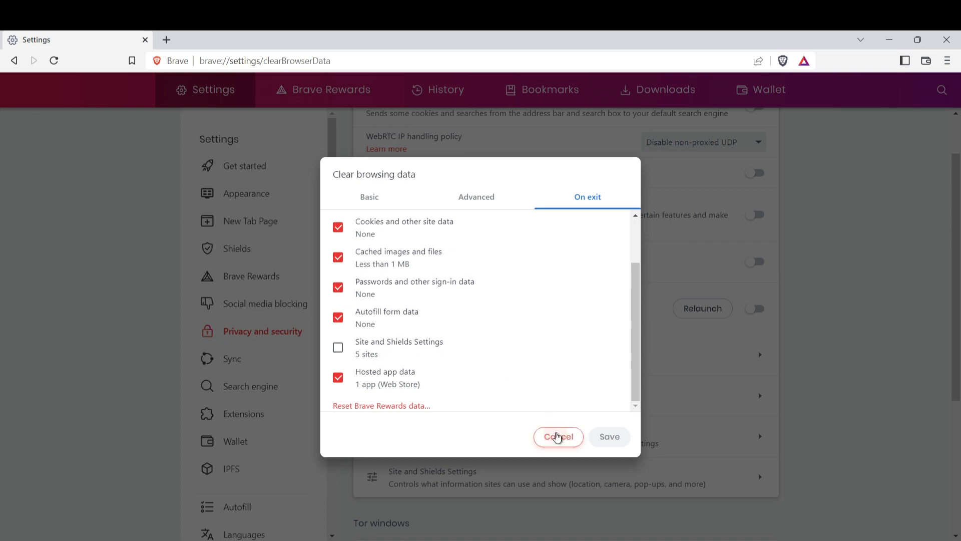
left_click(556, 437)
left_click(240, 253)
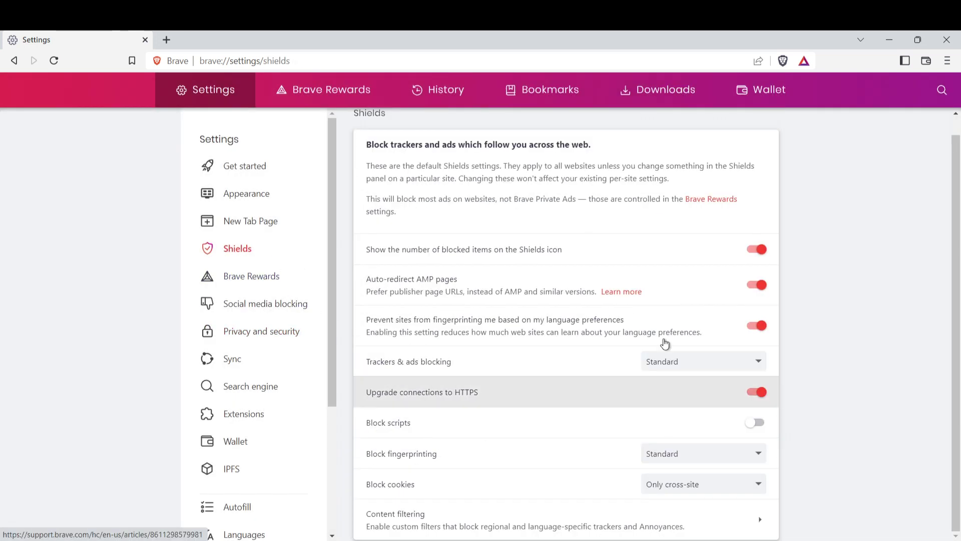
left_click(279, 334)
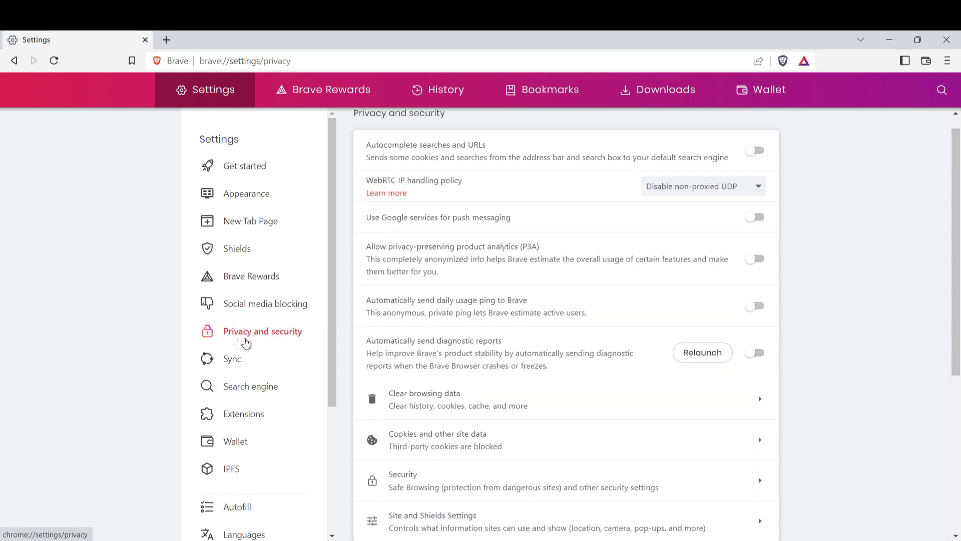
scroll(639, 409, "down", 3)
left_click(446, 210)
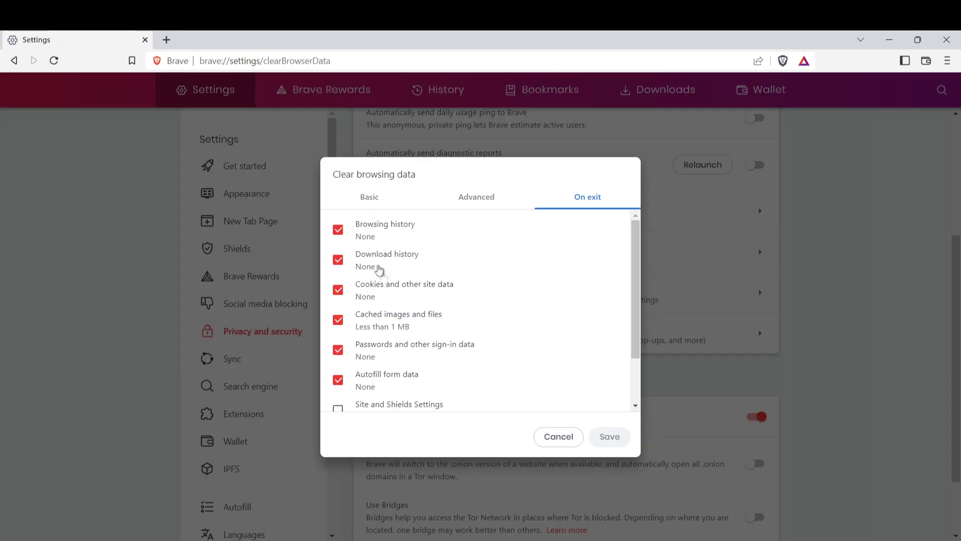
scroll(381, 280, "down", 2)
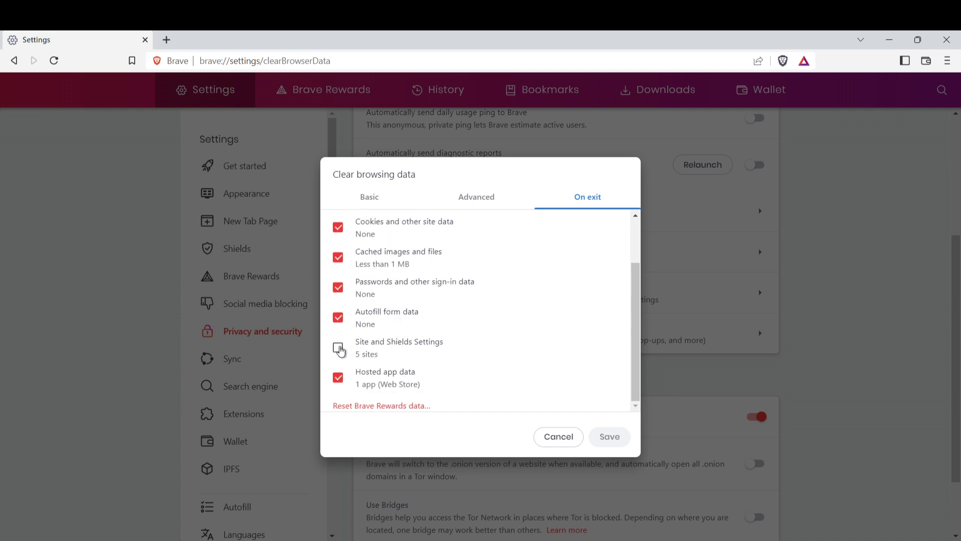
scroll(354, 357, "up", 2)
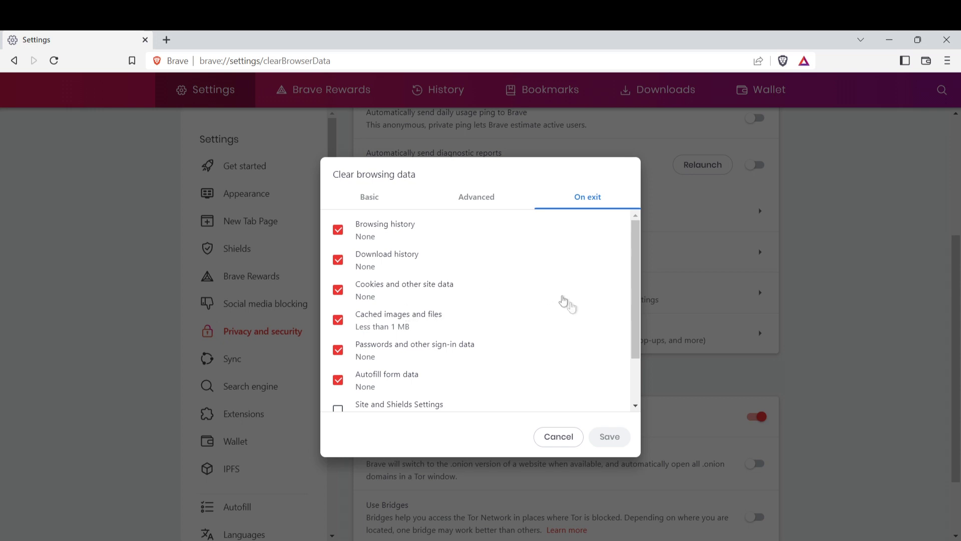
scroll(453, 313, "down", 2)
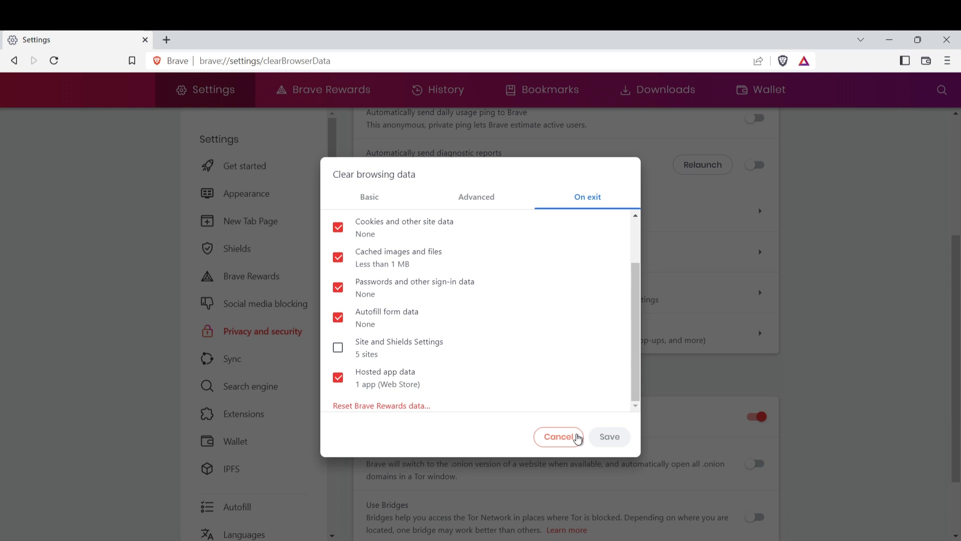
scroll(431, 328, "up", 2)
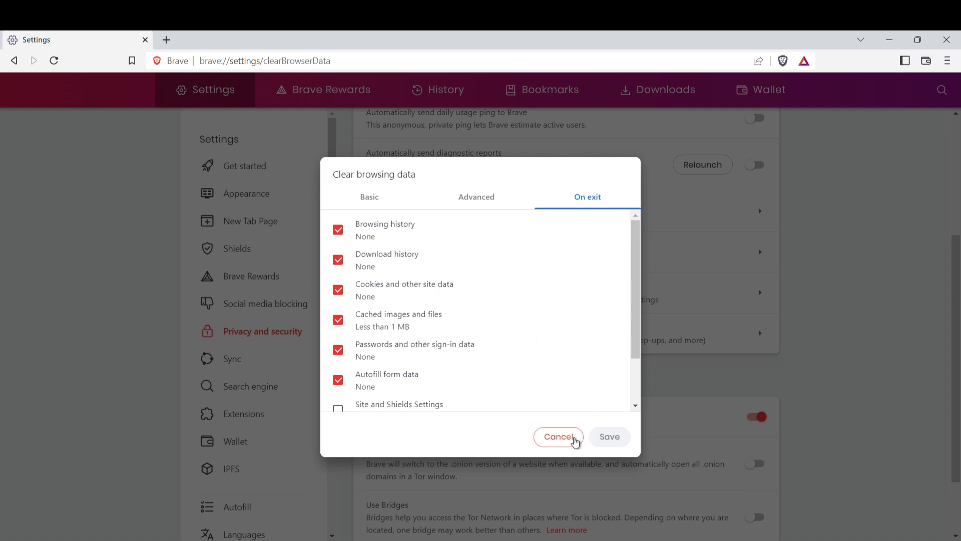
scroll(451, 337, "down", 2)
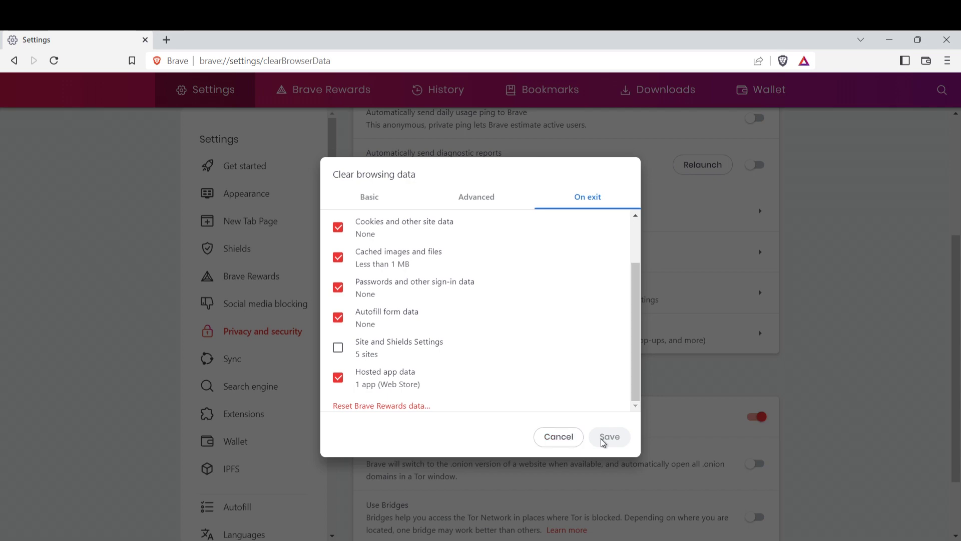
left_click(552, 445)
scroll(615, 356, "down", 2)
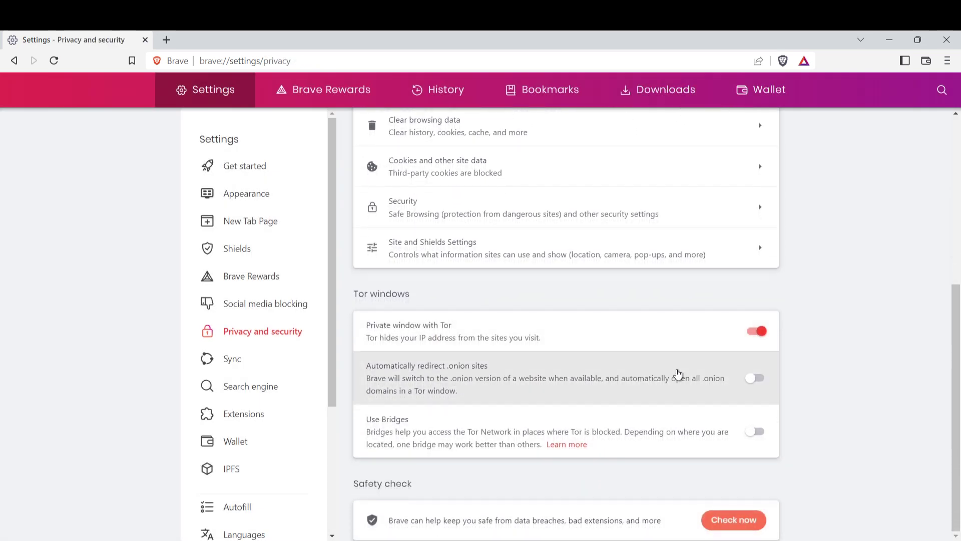
- Open the Search engine settings and try the normal and private window engine lists
scroll(615, 346, "up", 5)
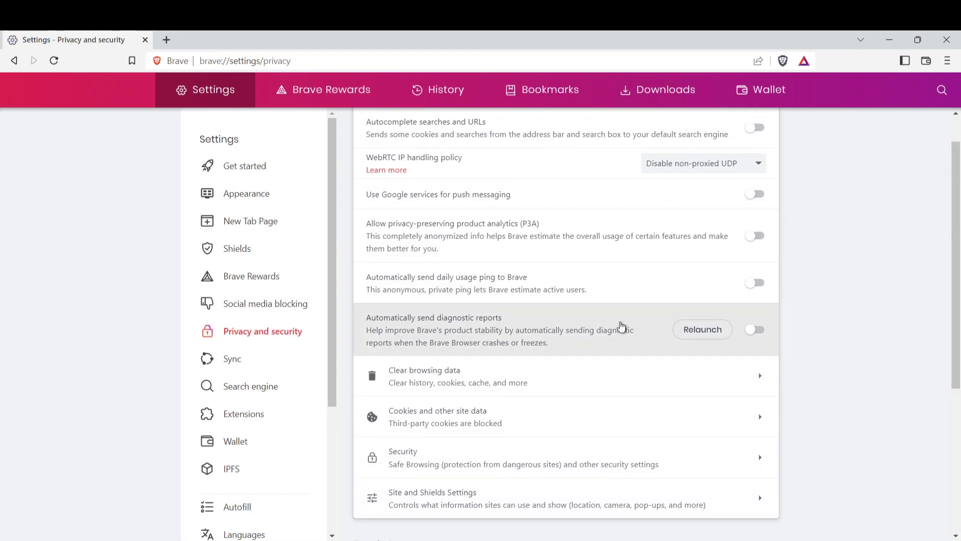
left_click(271, 396)
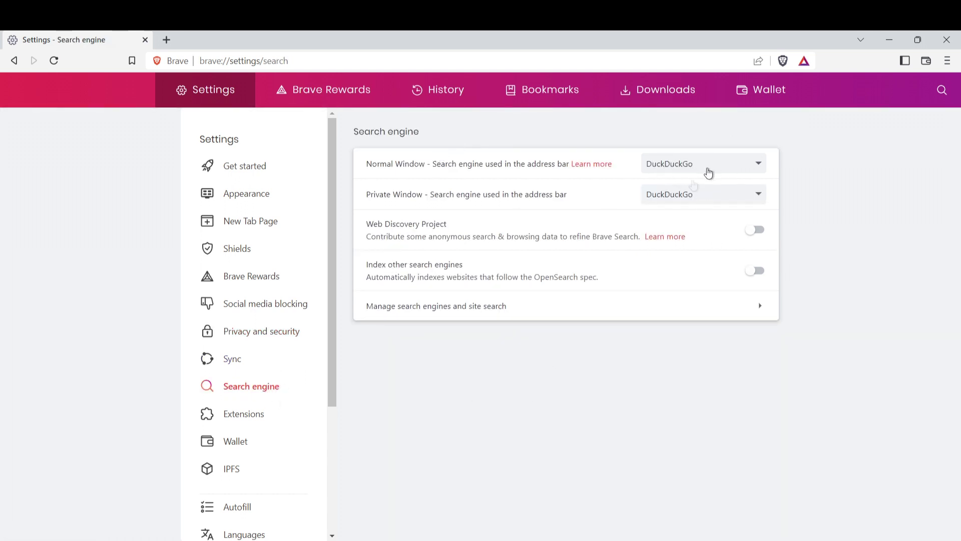
left_click(673, 163)
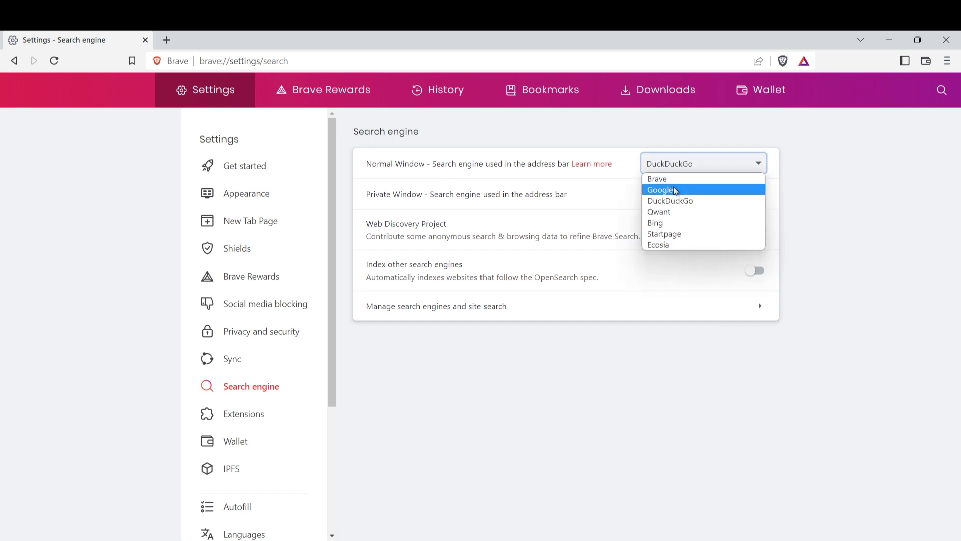
left_click(671, 180)
left_click(672, 166)
left_click(674, 190)
left_click(675, 195)
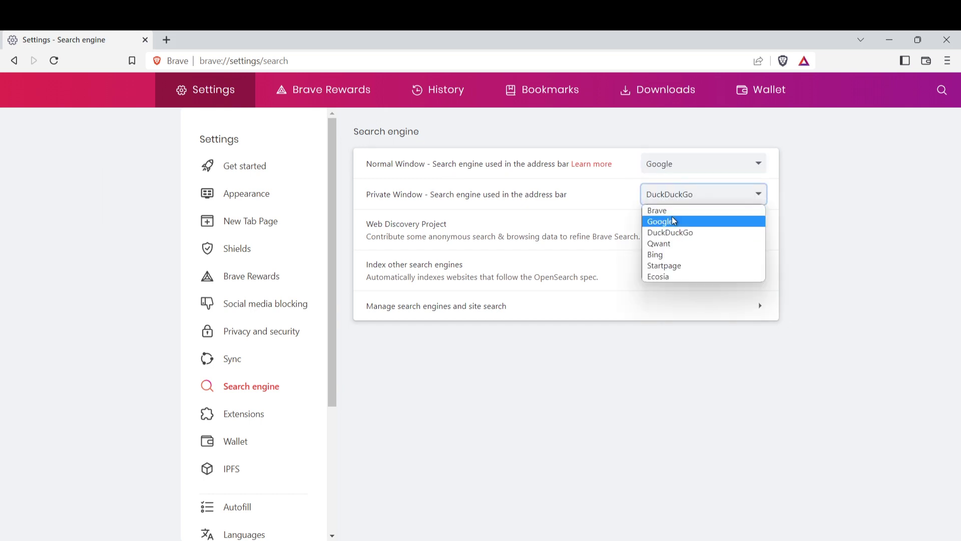
left_click(673, 218)
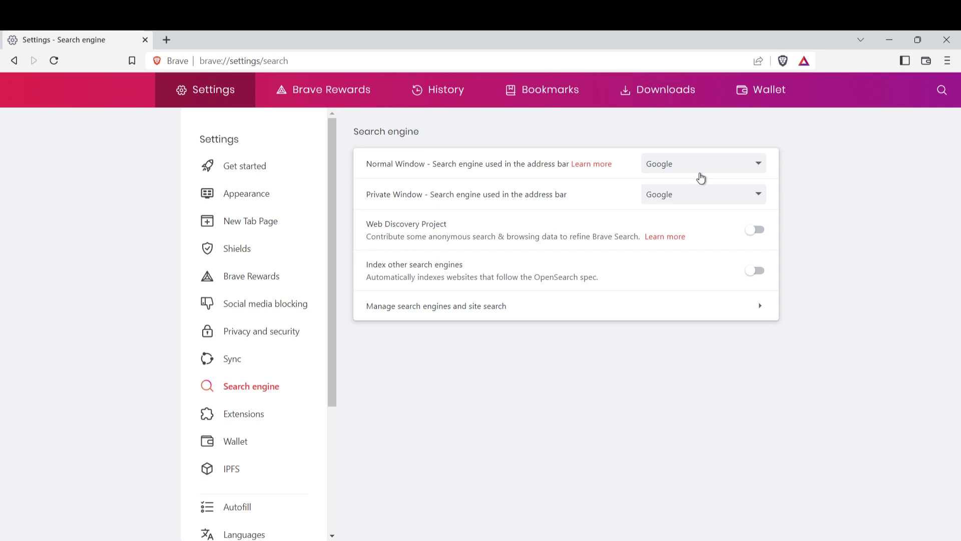
- Set DuckDuckGo as the search engine for both normal and private windows
left_click(688, 161)
left_click(683, 199)
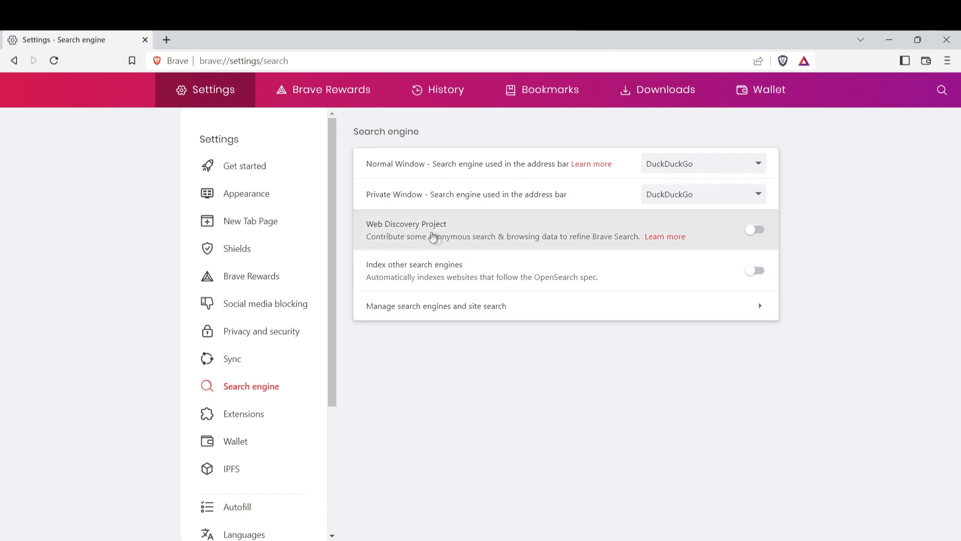
left_click(682, 169)
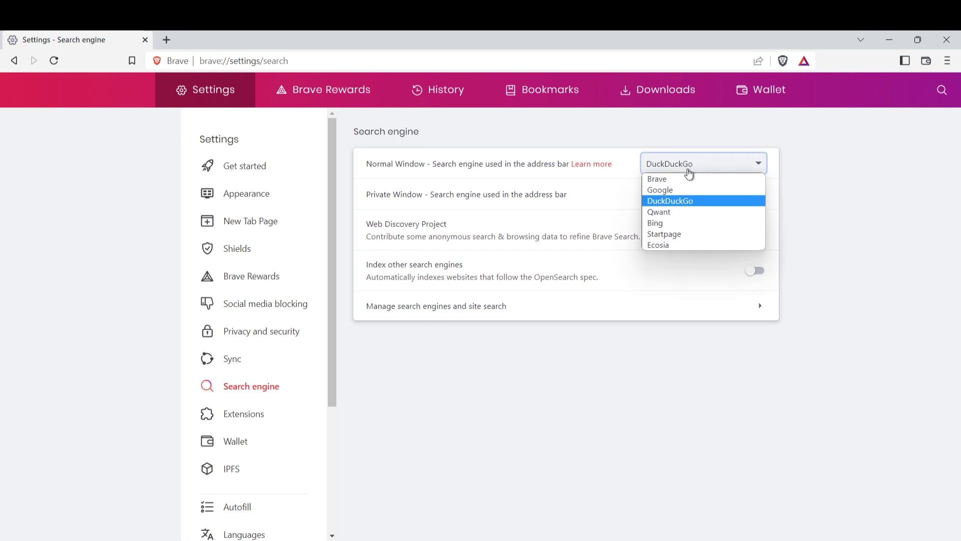
left_click(685, 198)
left_click(686, 194)
left_click(678, 232)
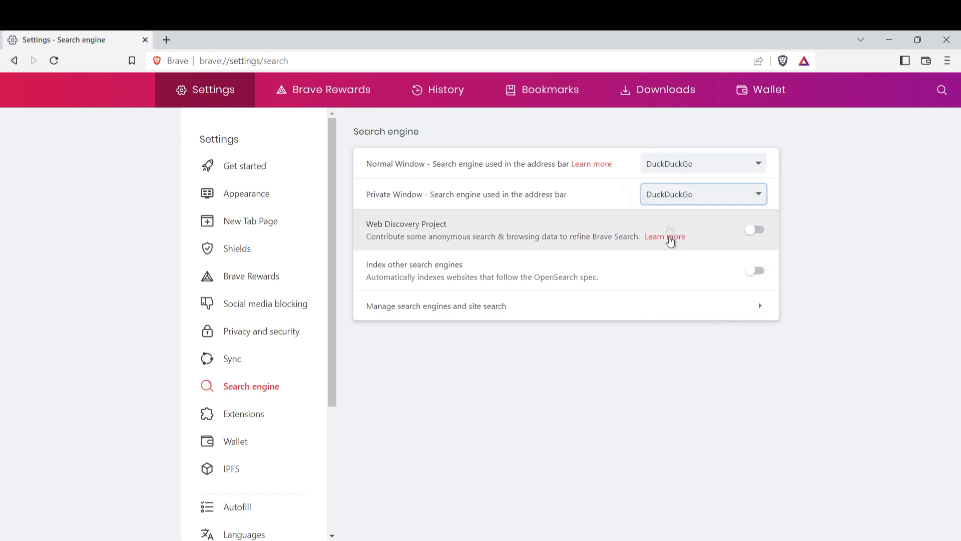
scroll(300, 350, "down", 3)
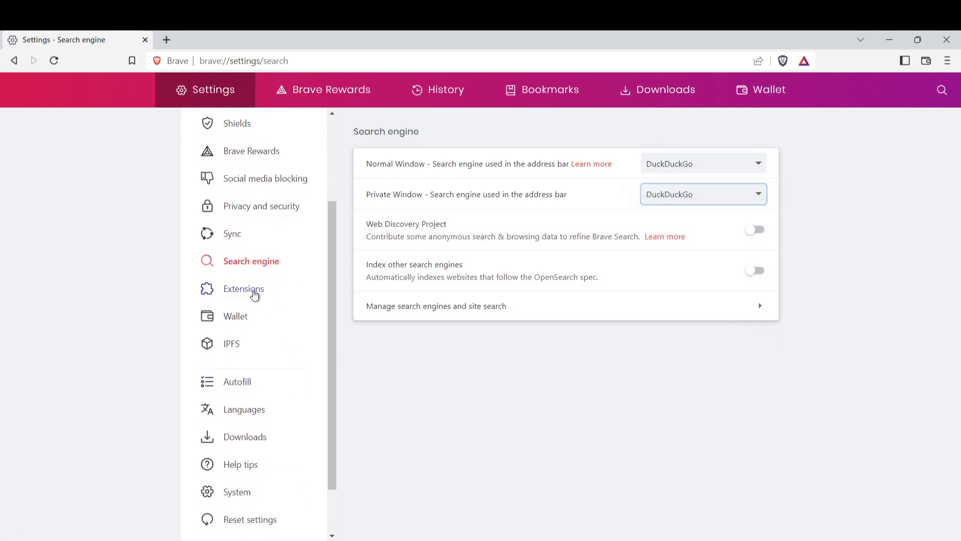
left_click(244, 382)
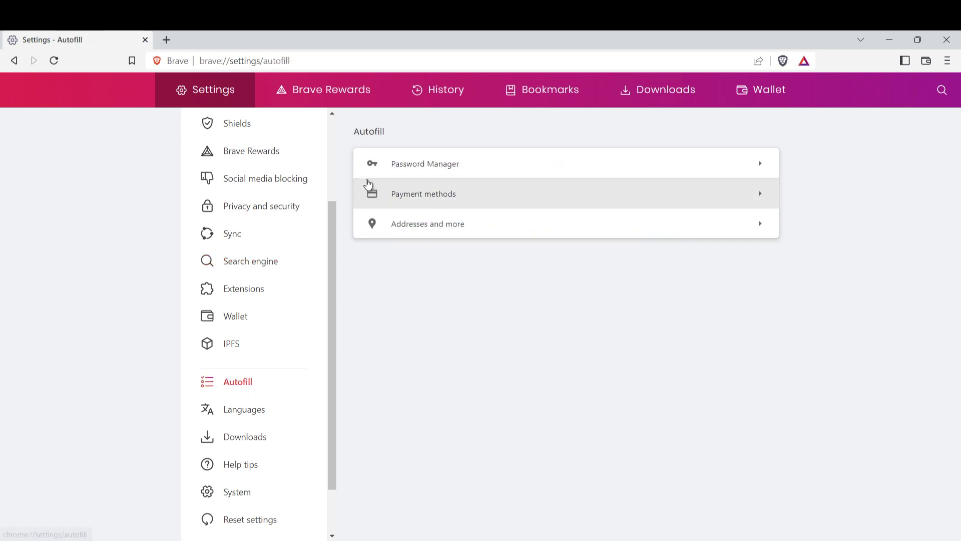
- In Password Manager, leave offering to save passwords and Auto Sign-in both switched off
left_click_drag(390, 138, 353, 131)
left_click(415, 138)
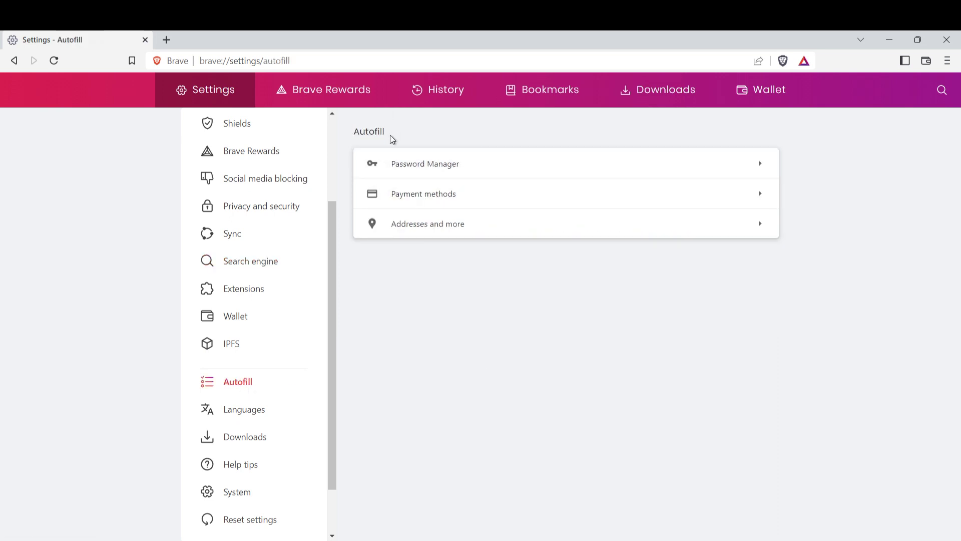
left_click(412, 171)
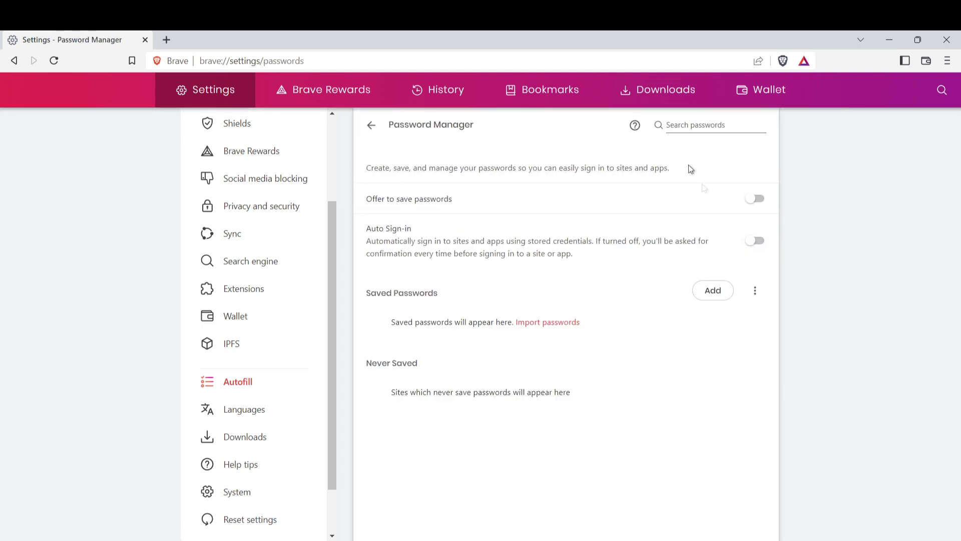
left_click(754, 199)
left_click(755, 240)
left_click(755, 198)
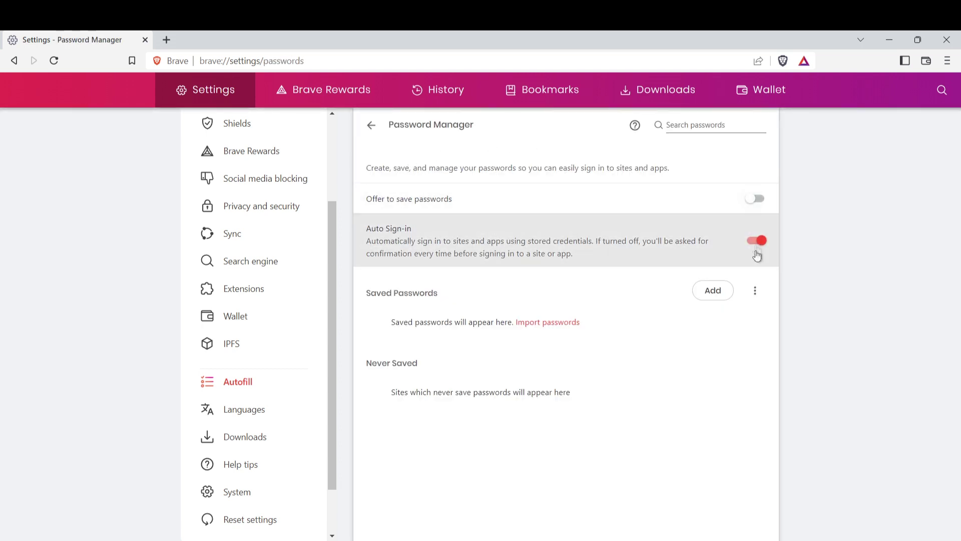
left_click(756, 240)
- Check that Payment methods and Addresses and more autofill stay off
left_click(371, 125)
left_click(432, 194)
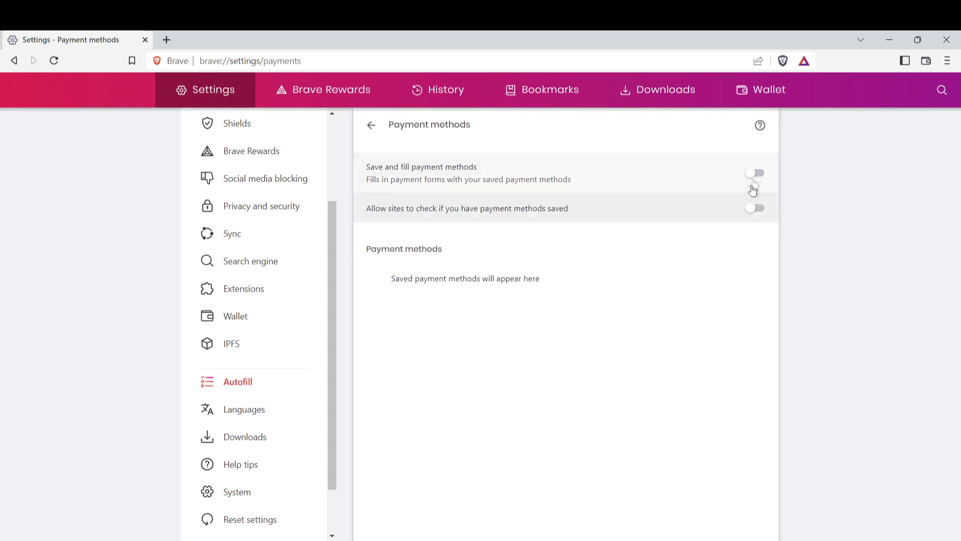
left_click(371, 124)
left_click(471, 224)
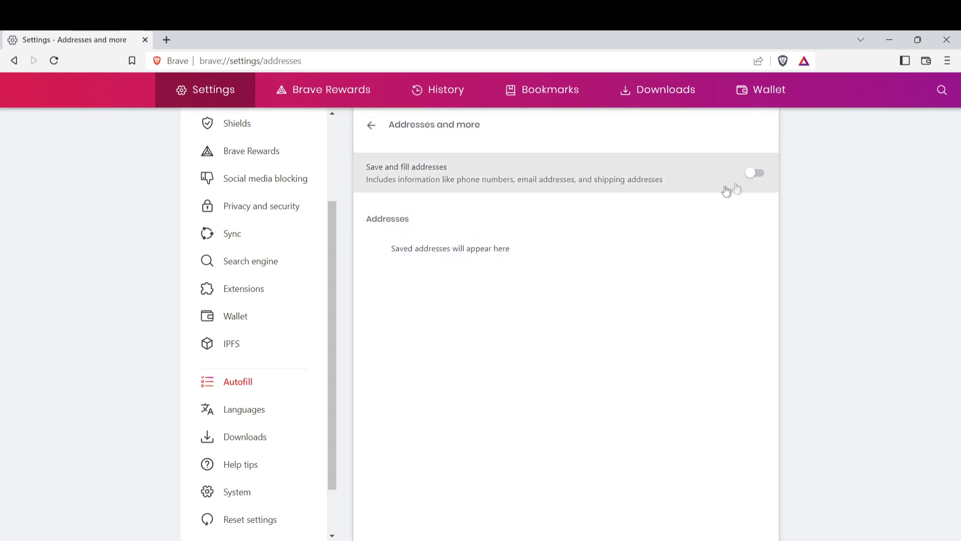
left_click(371, 125)
- Return to the Password Manager settings from the Autofill overview
left_click_drag(427, 132, 367, 126)
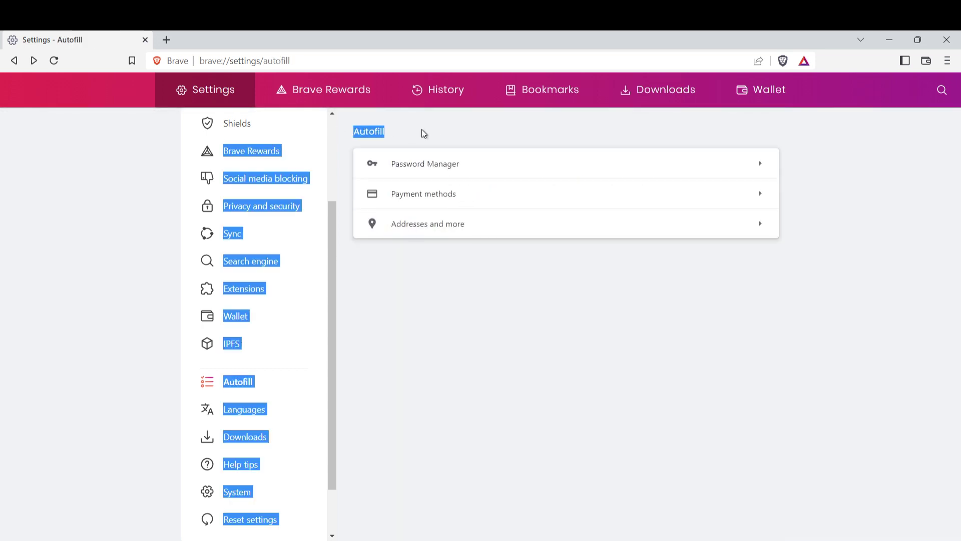
left_click(390, 135)
double_click(380, 131)
left_click(389, 135)
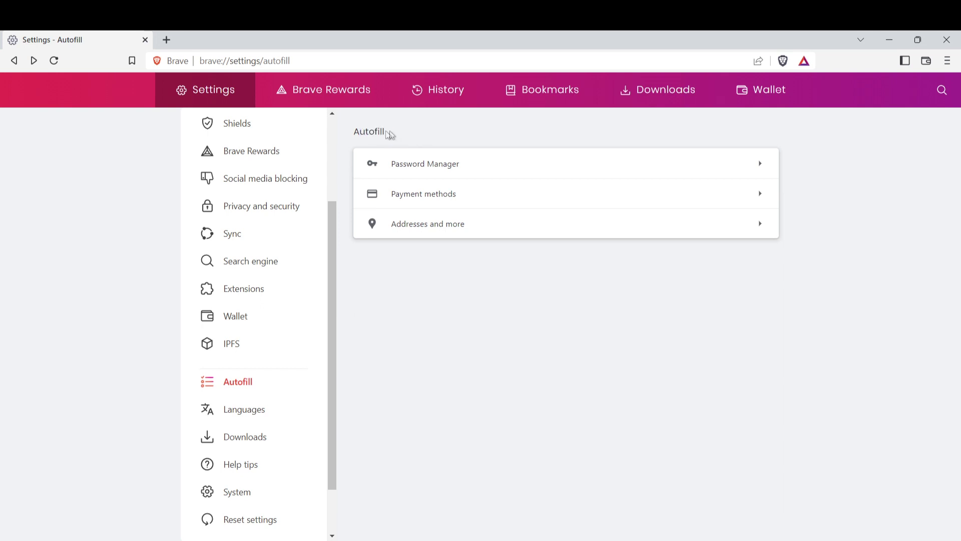
left_click_drag(360, 131, 383, 131)
double_click(385, 132)
left_click(382, 131)
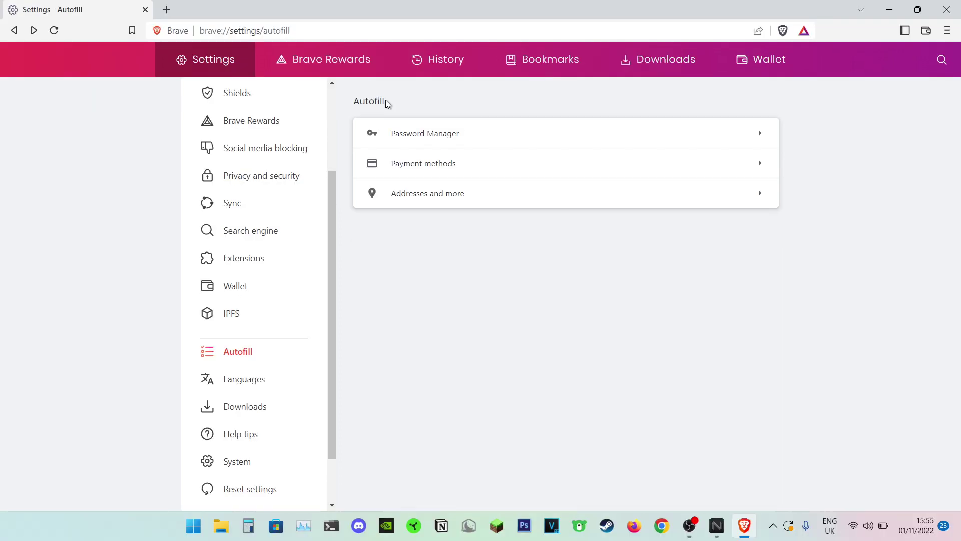
left_click(400, 164)
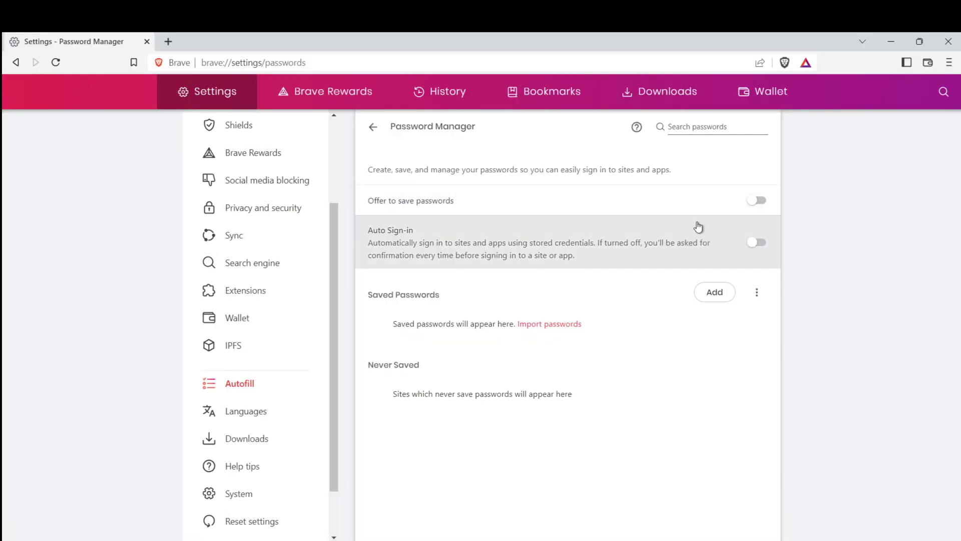
- Go back from Password Manager to the Autofill overview
left_click(373, 127)
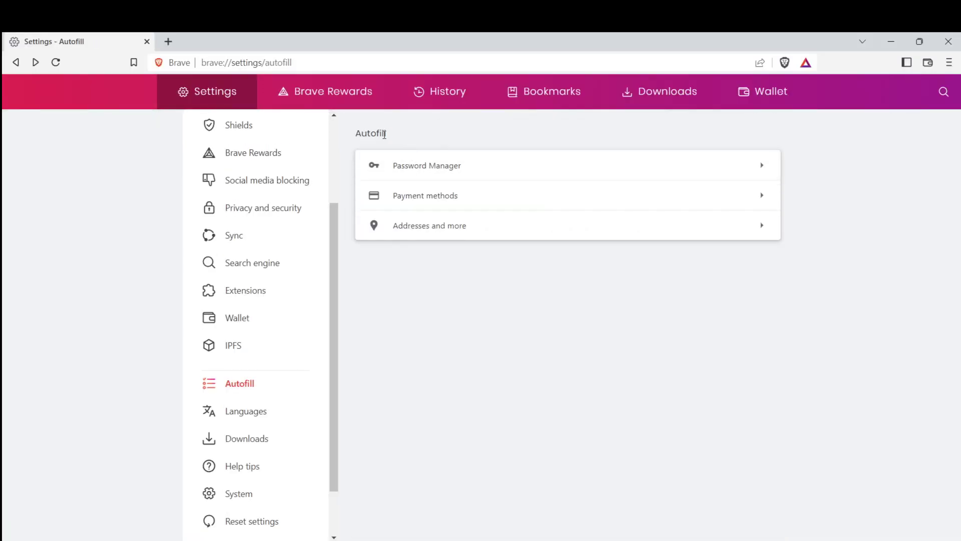
left_click_drag(385, 133, 353, 133)
left_click(407, 127)
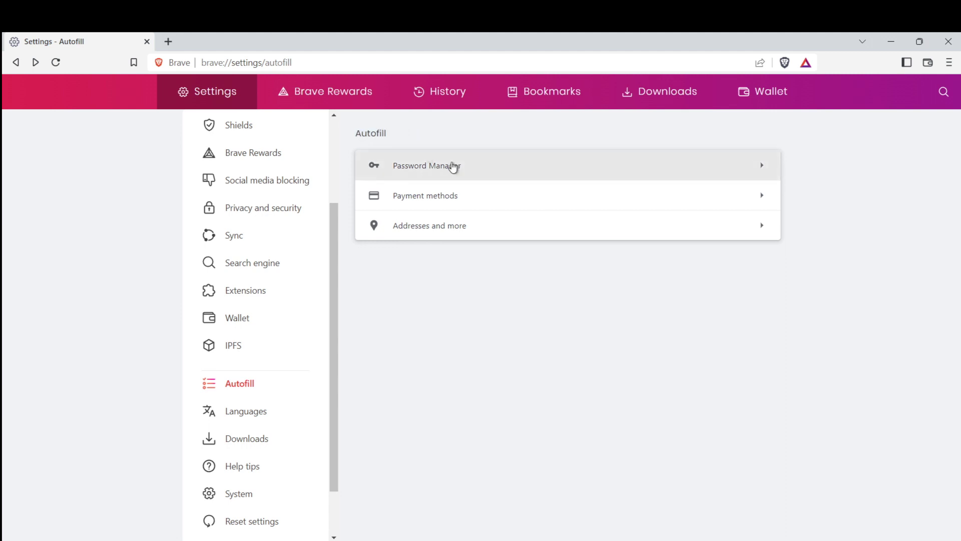
double_click(375, 133)
left_click(421, 149)
- Reopen Password Manager twice, returning to Autofill each time, then switch to the Get started section
left_click(453, 171)
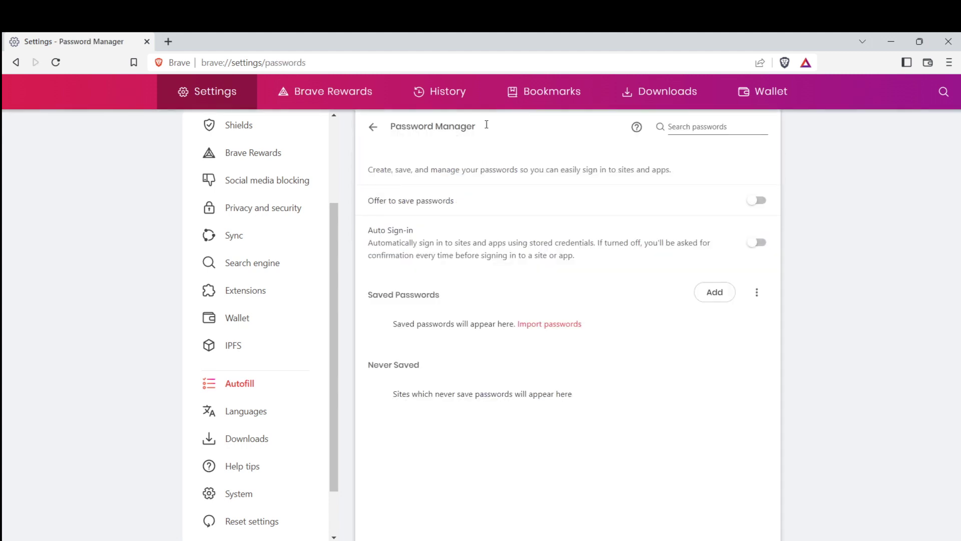
left_click(383, 131)
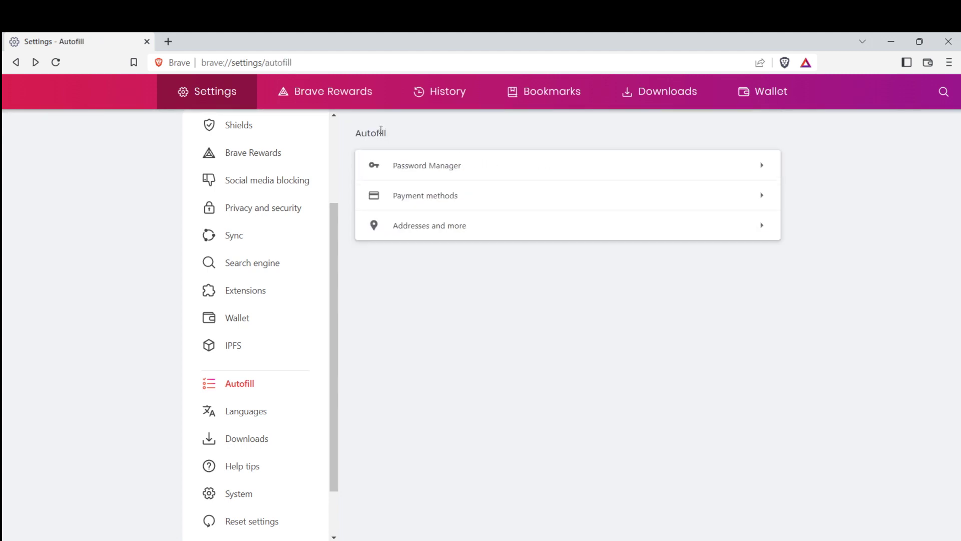
left_click(428, 170)
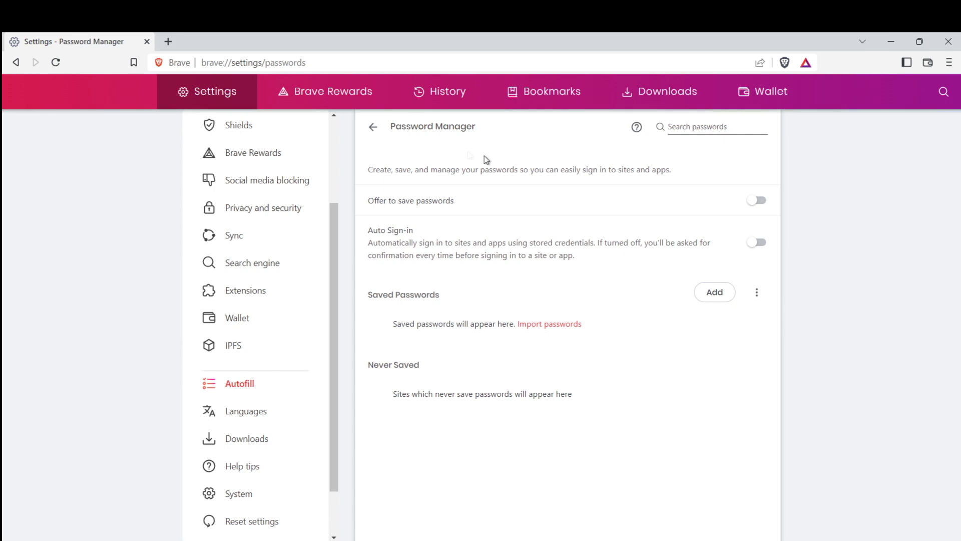
left_click(374, 129)
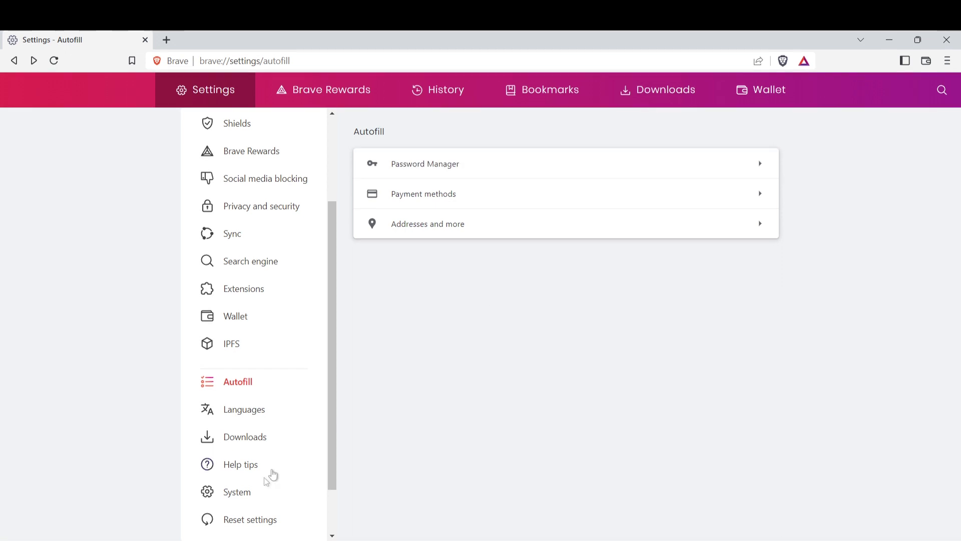
left_click(272, 490)
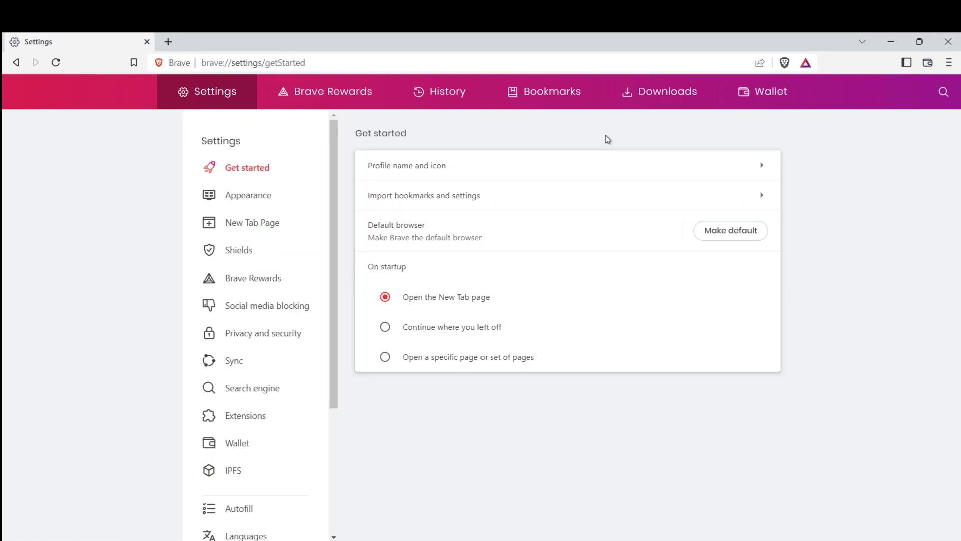